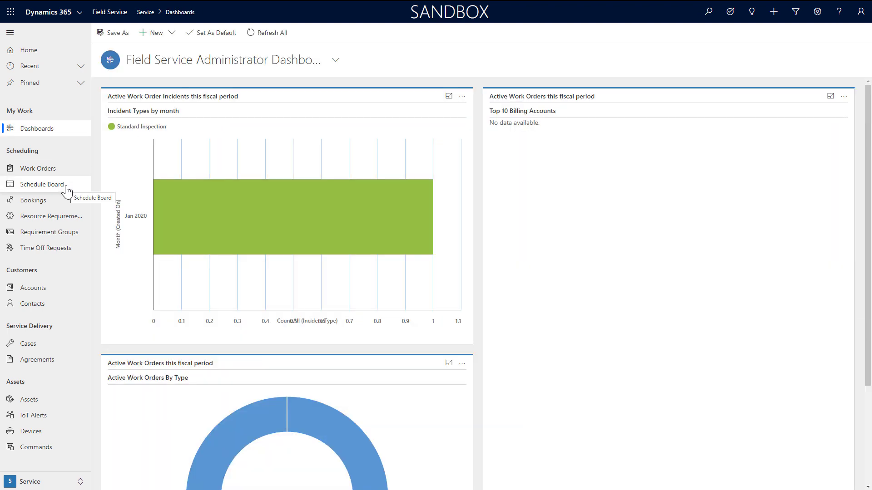
- Open the Schedule Board on the WA Territory view with Work Order 00213 showing
left_click(66, 188)
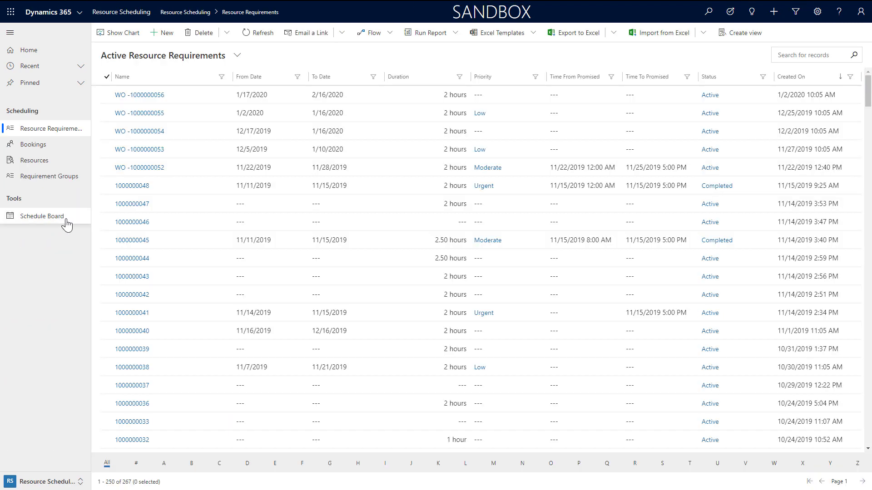
left_click(67, 221)
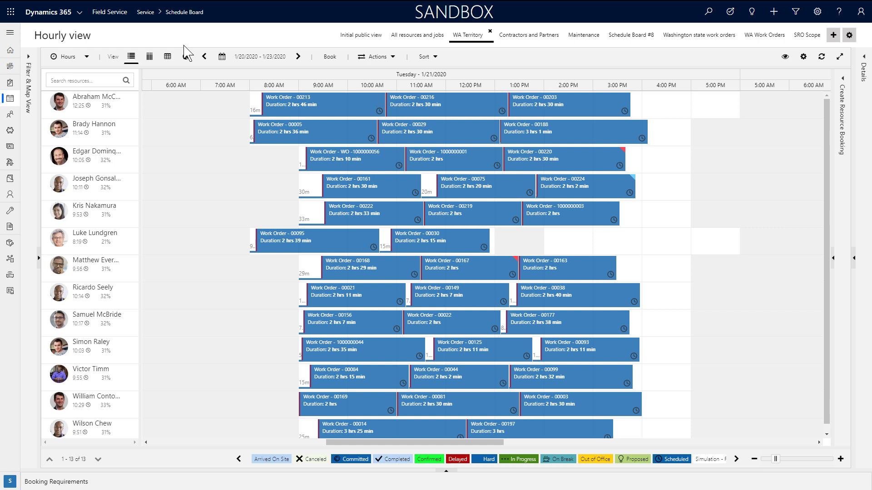
- Show Work Order 00213's booking details, then view a resource's card from its row
left_click(331, 113)
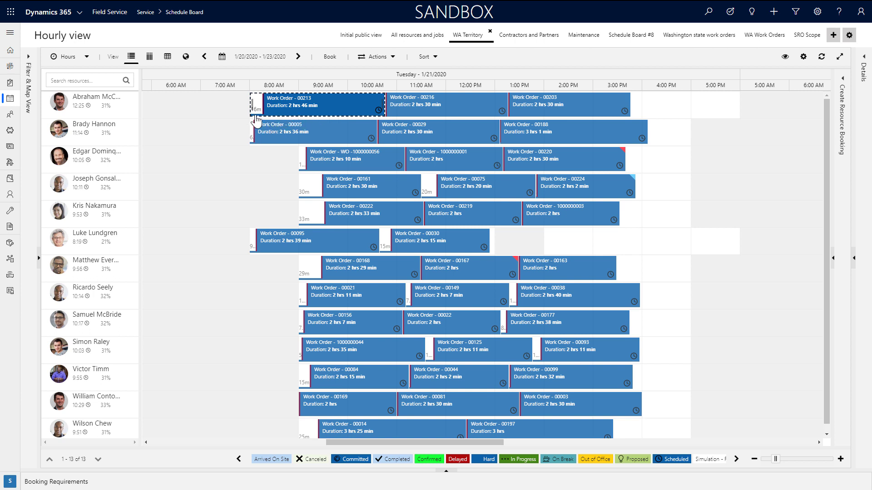
mouse_move(256, 119)
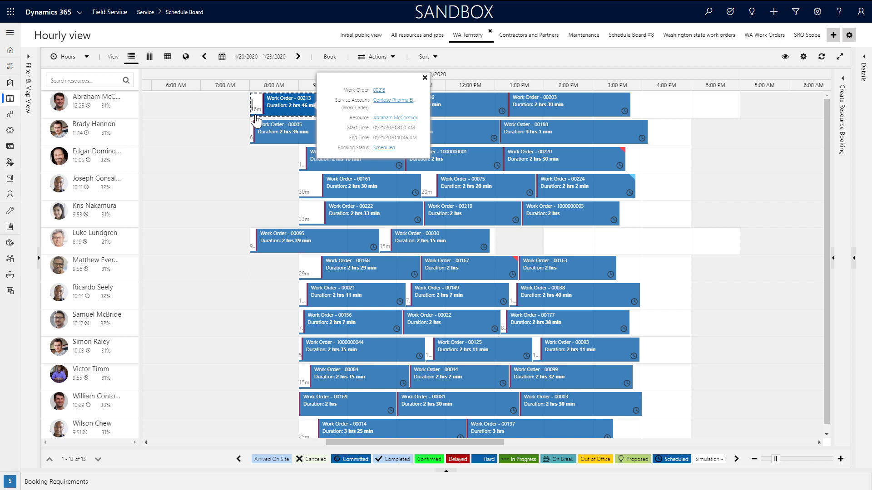
right_click(108, 135)
left_click(169, 144)
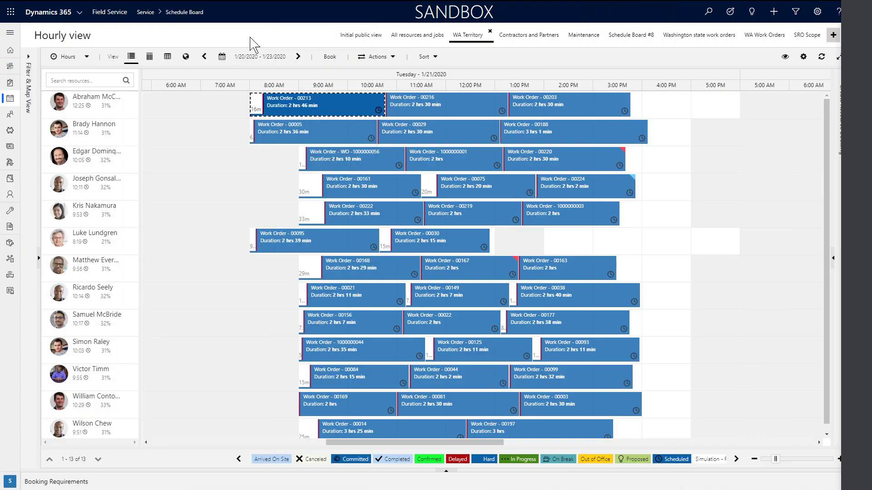
- Expand the Filter & Map View panel and widen the map beside the board
left_click(28, 63)
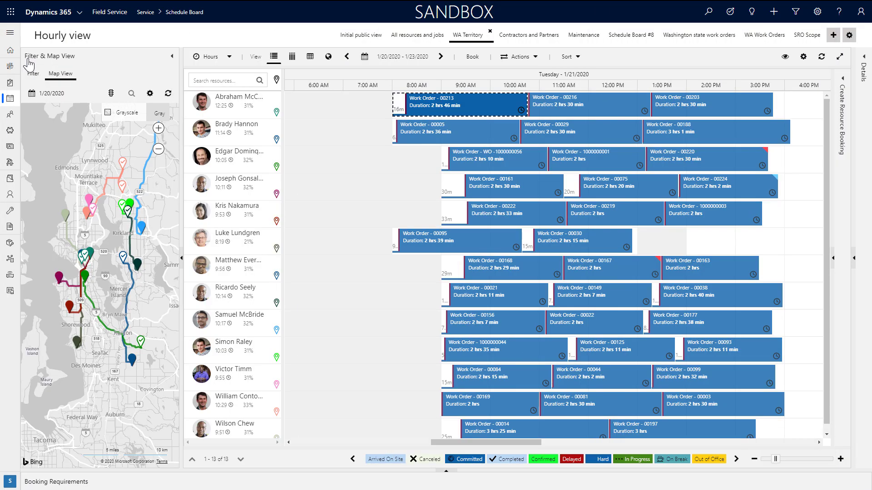
left_click_drag(181, 229, 321, 235)
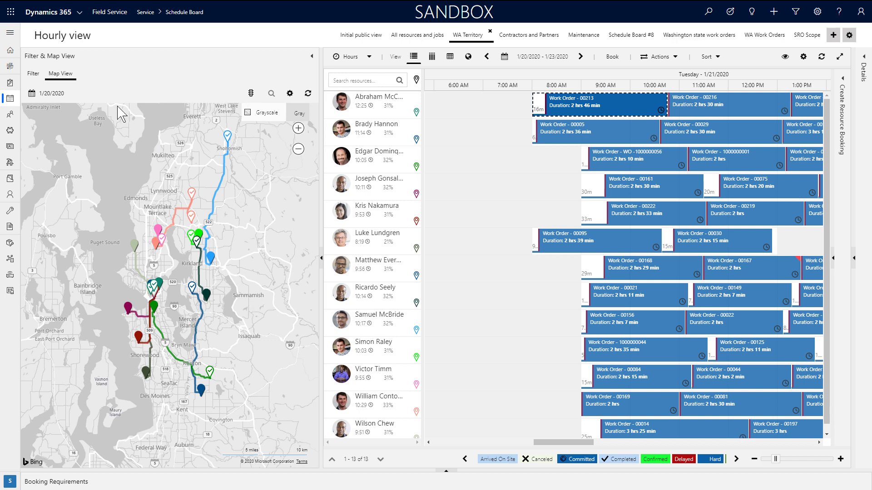
left_click(65, 96)
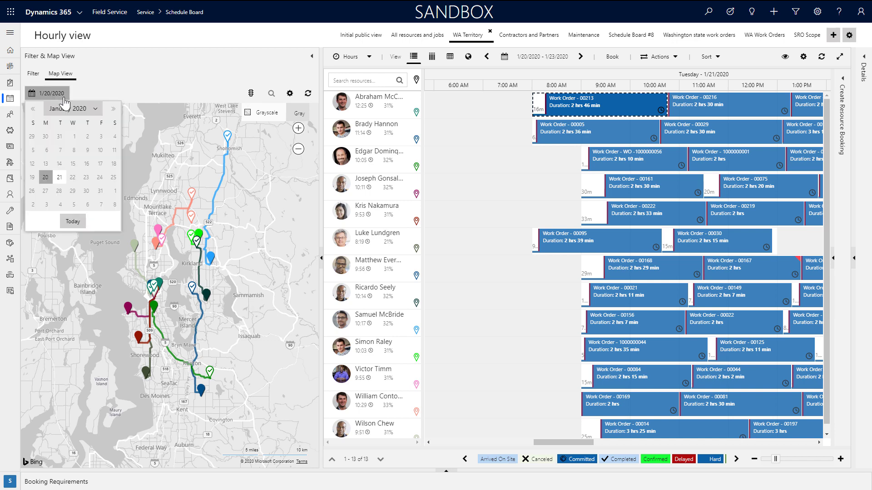
left_click(190, 90)
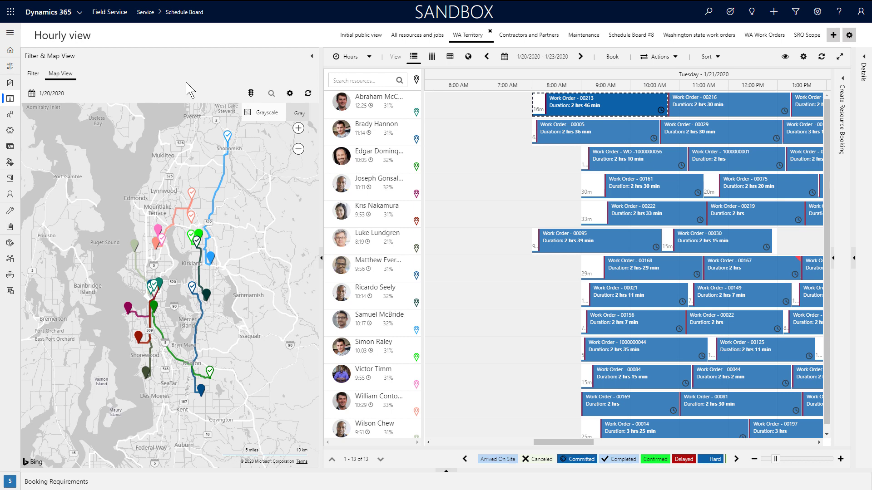
- Keep requirement pins and organizational units hidden on the map and turn on live traffic
left_click(289, 93)
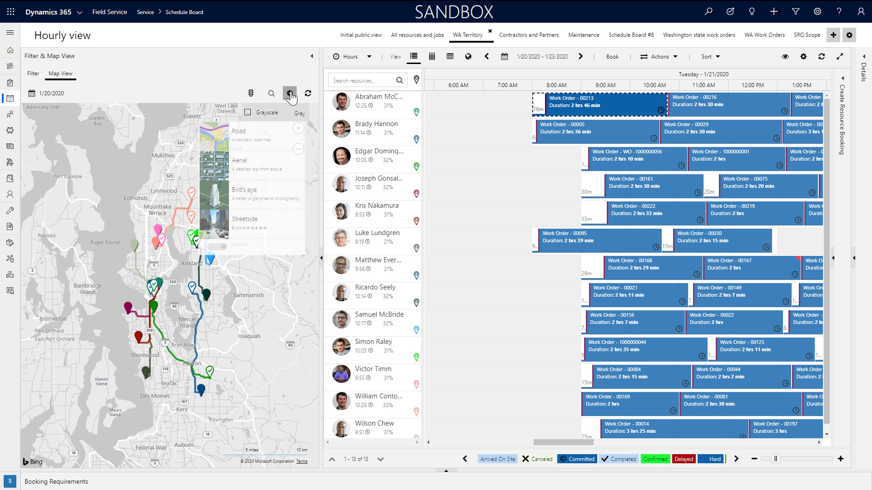
left_click(382, 199)
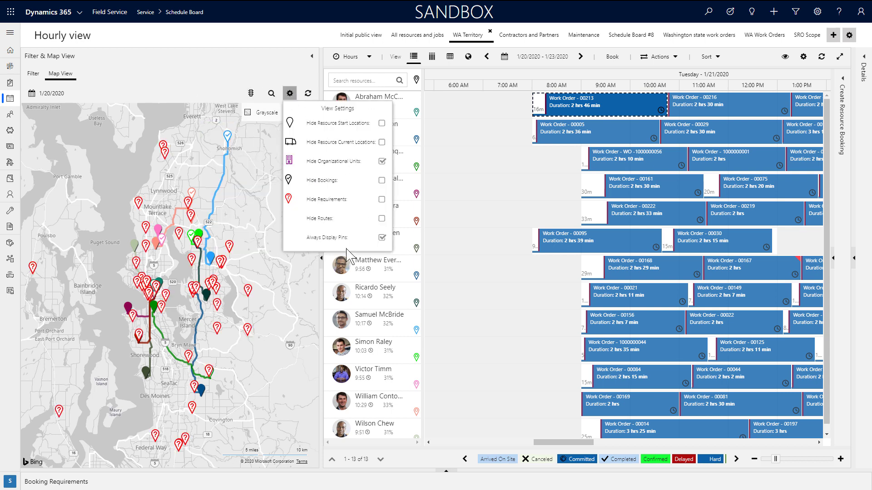
left_click(286, 330)
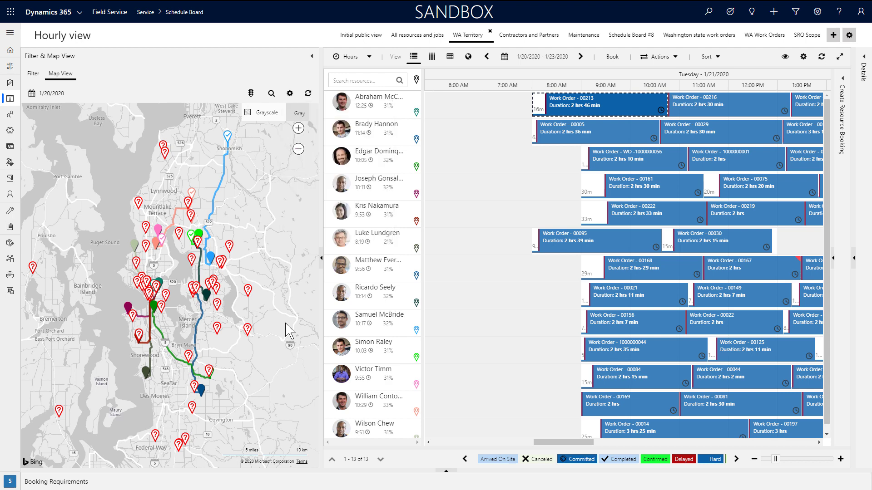
left_click(290, 93)
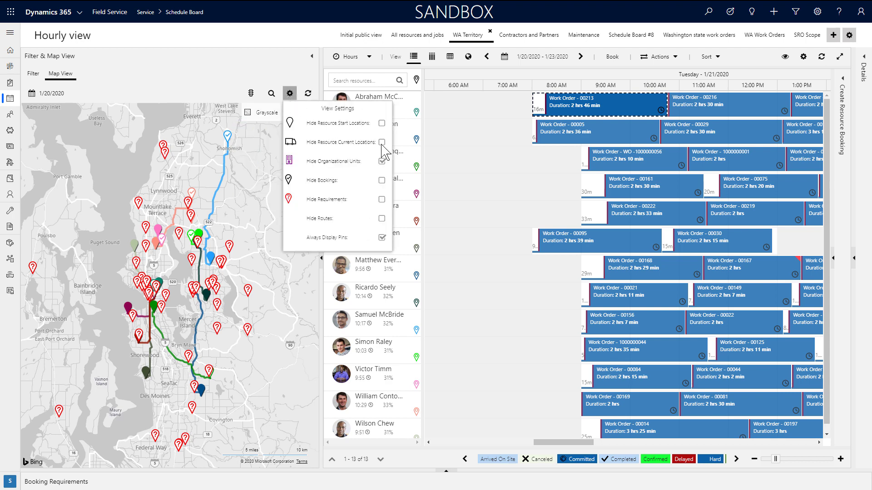
left_click(382, 161)
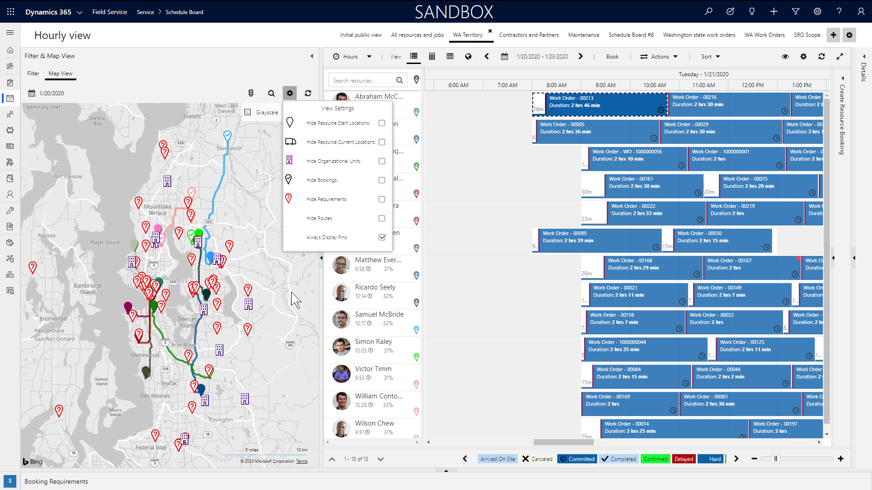
left_click(382, 161)
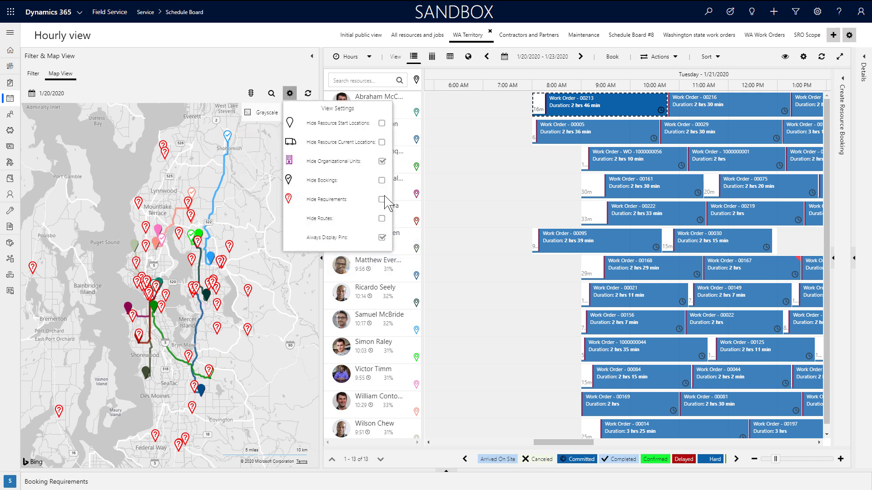
left_click(382, 200)
left_click(251, 93)
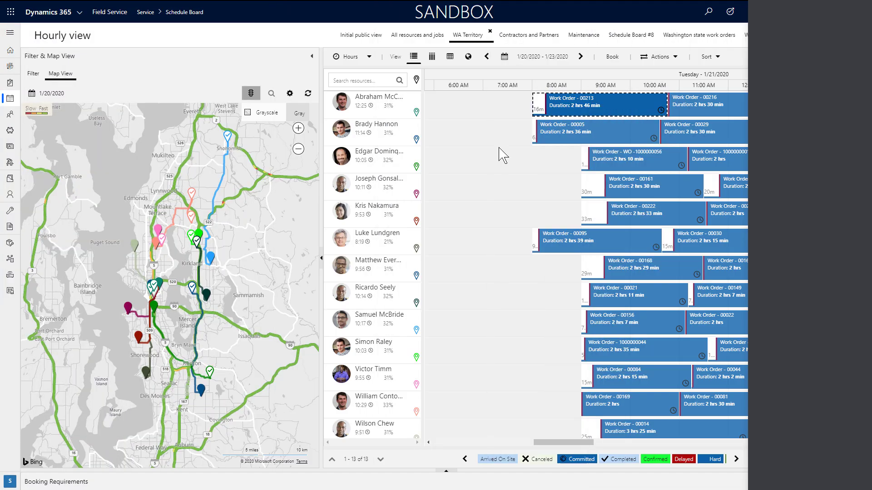
- Filter resources by the Assembly Diagnosis characteristic at any rating and search
left_click(33, 74)
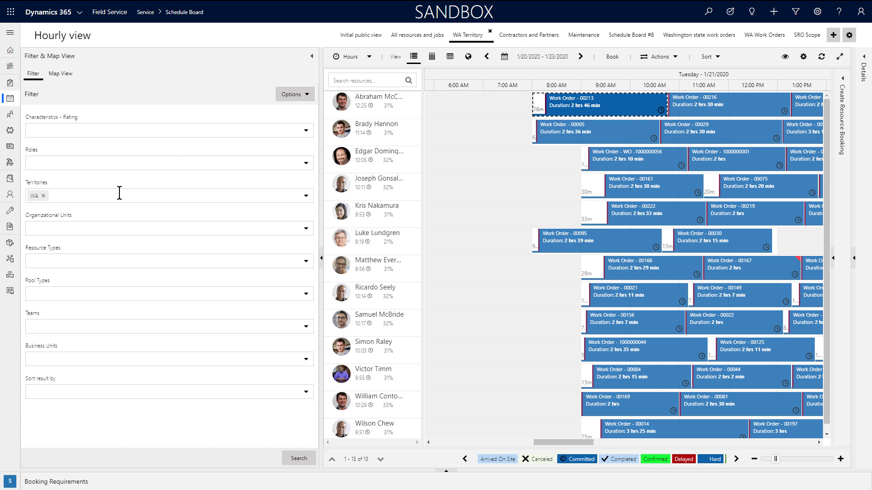
left_click(306, 132)
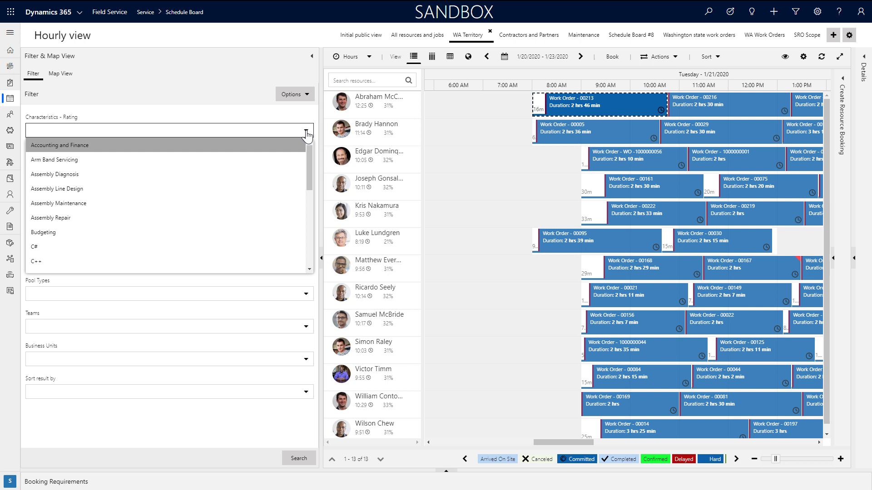
left_click(202, 175)
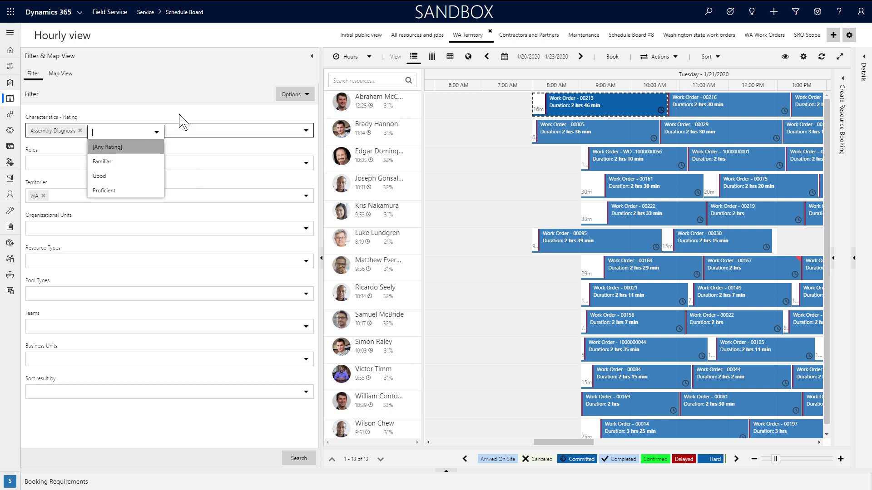
left_click(128, 149)
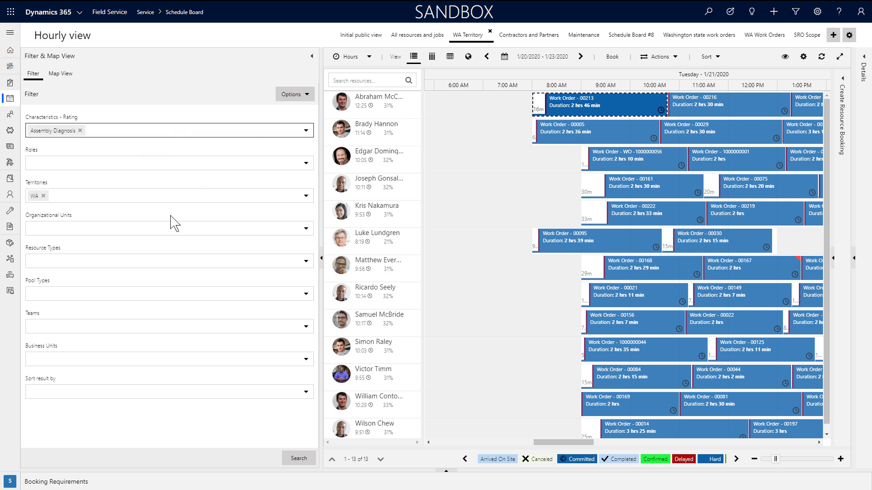
left_click(300, 459)
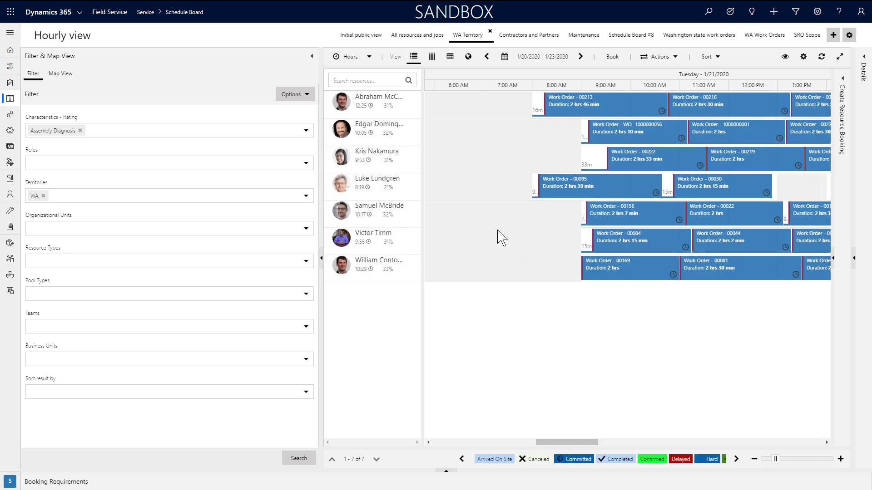
- Hand-pick two resources, including the San Francisco one, in Select Resources
left_click(306, 95)
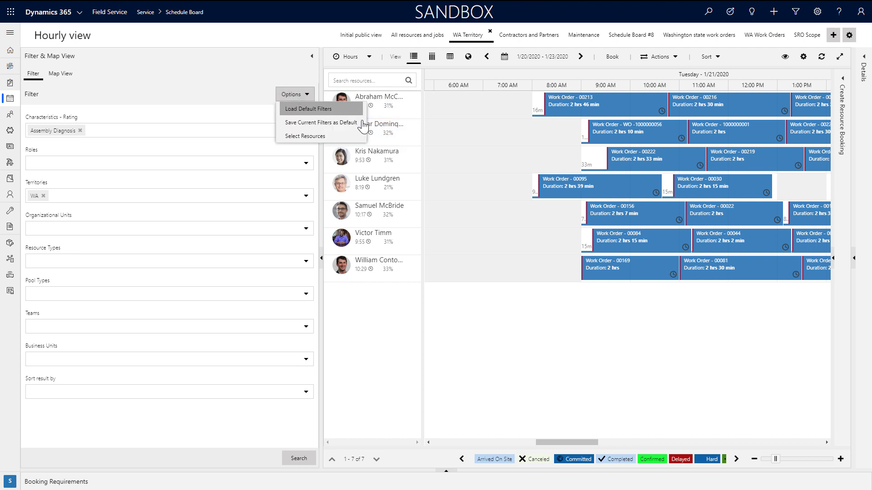
left_click(330, 145)
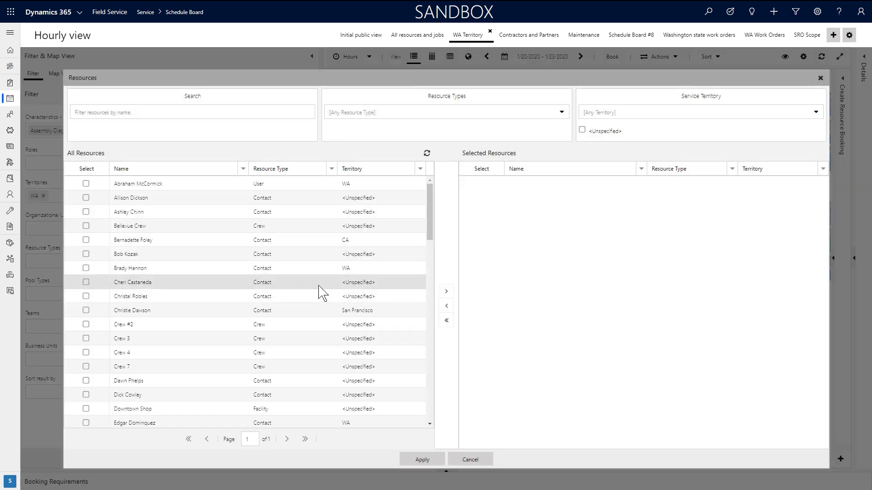
left_click(293, 268)
left_click(446, 291)
left_click(299, 297)
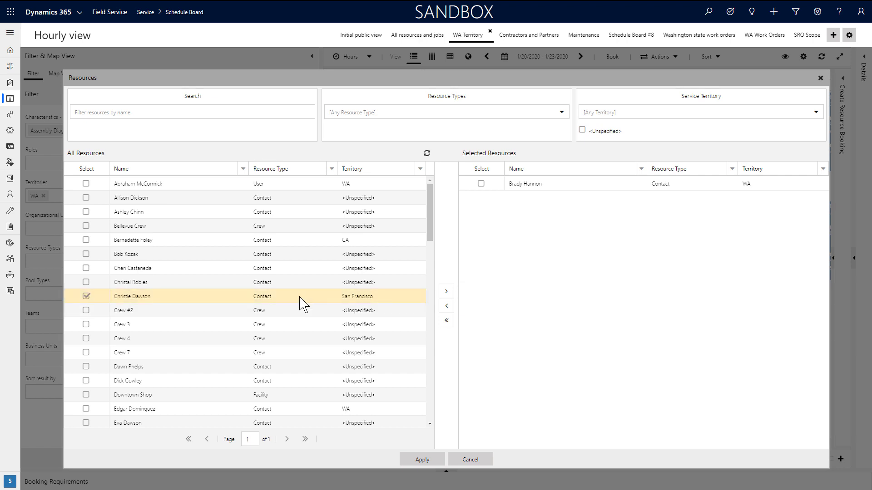
left_click(446, 291)
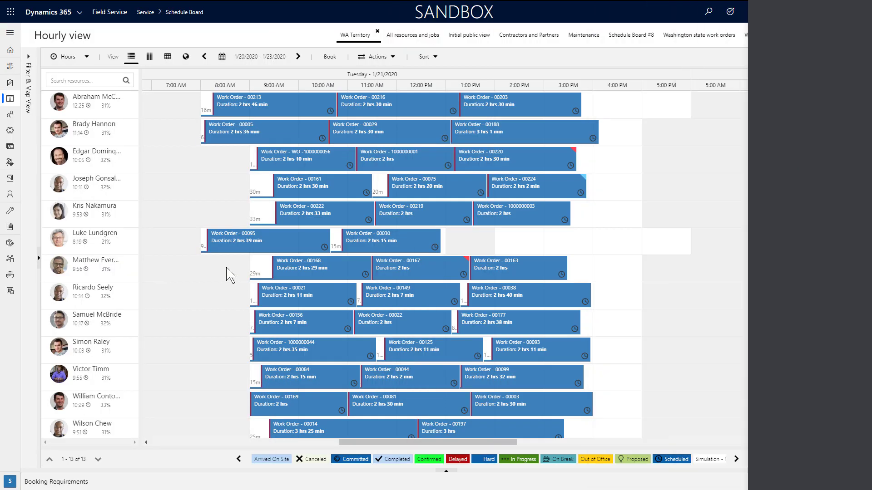
- Book an unscheduled work order onto a resource at 3:35 PM from the requirements pane
left_click(449, 473)
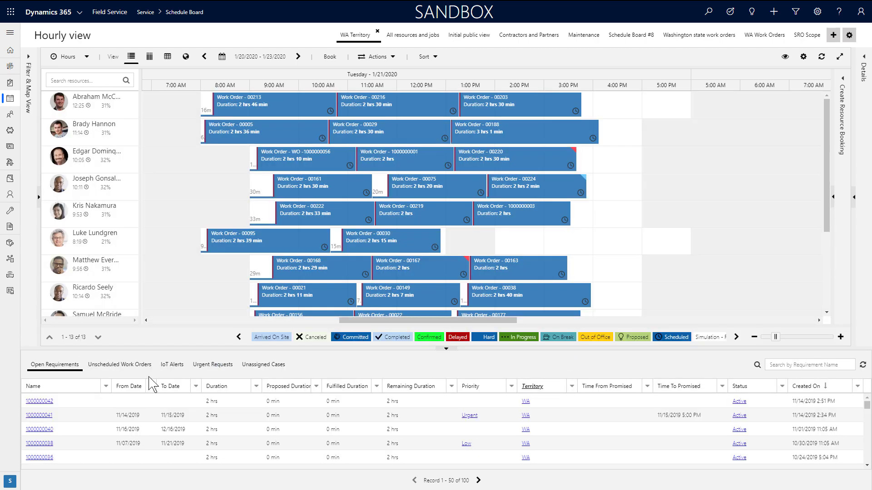
left_click(122, 372)
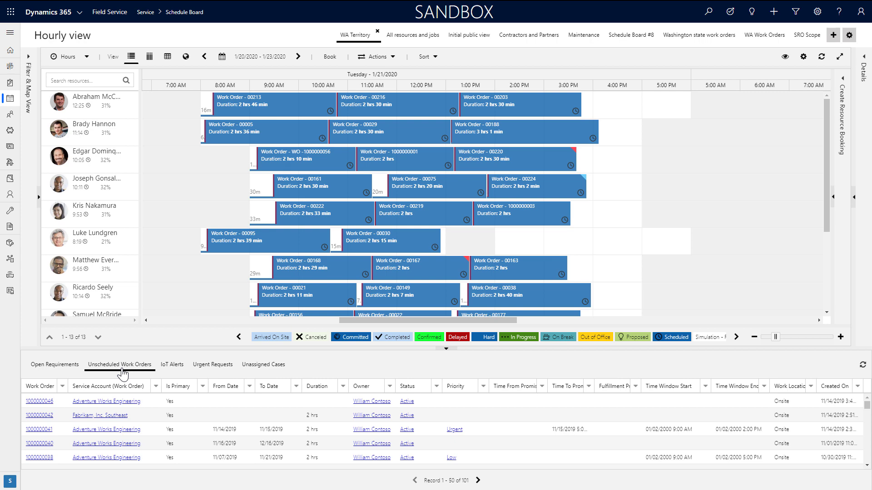
left_click_drag(177, 402, 574, 243)
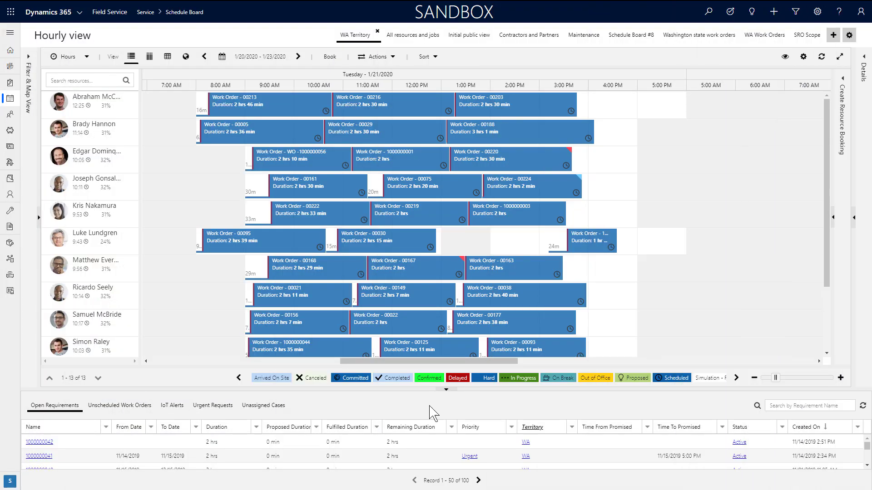
left_click(863, 57)
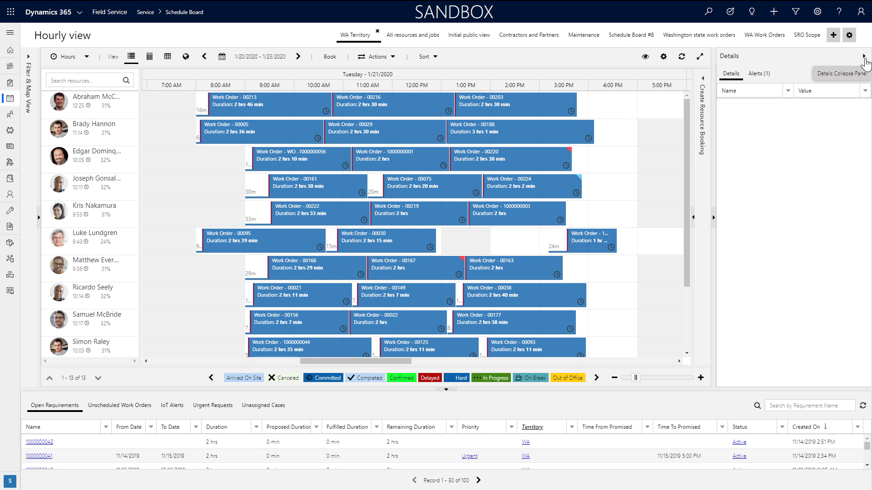
left_click(530, 117)
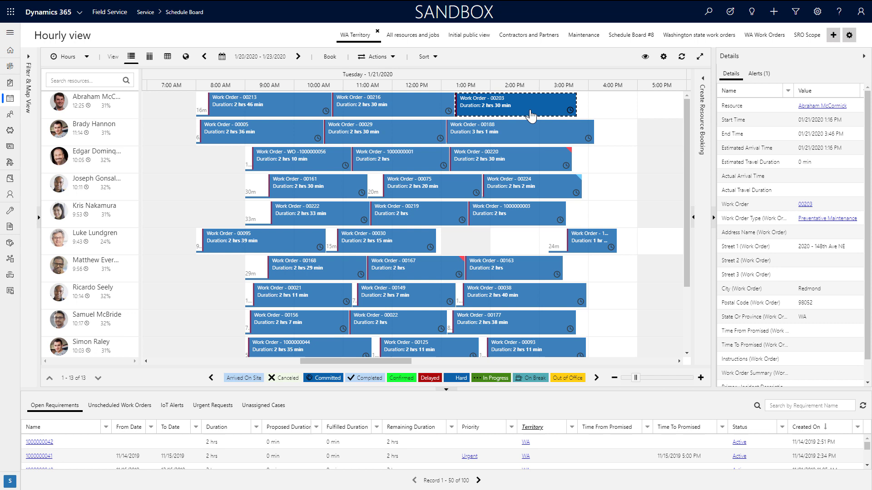
mouse_move(531, 117)
left_click(565, 444)
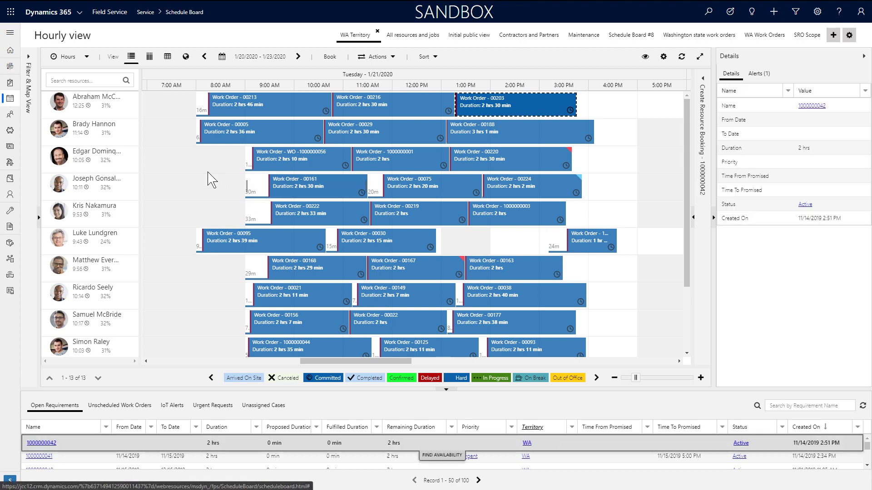
left_click(117, 142)
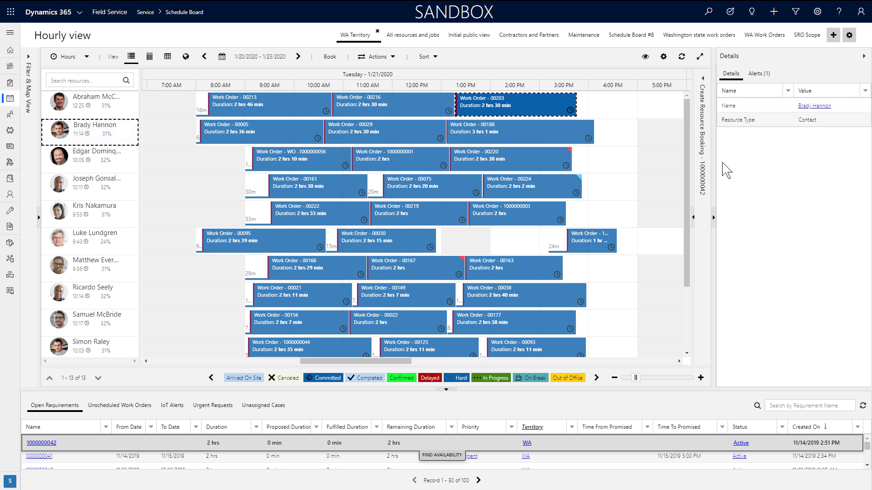
- Show the pending Confirmation alert and check the board's Actions list without choosing anything
left_click(764, 75)
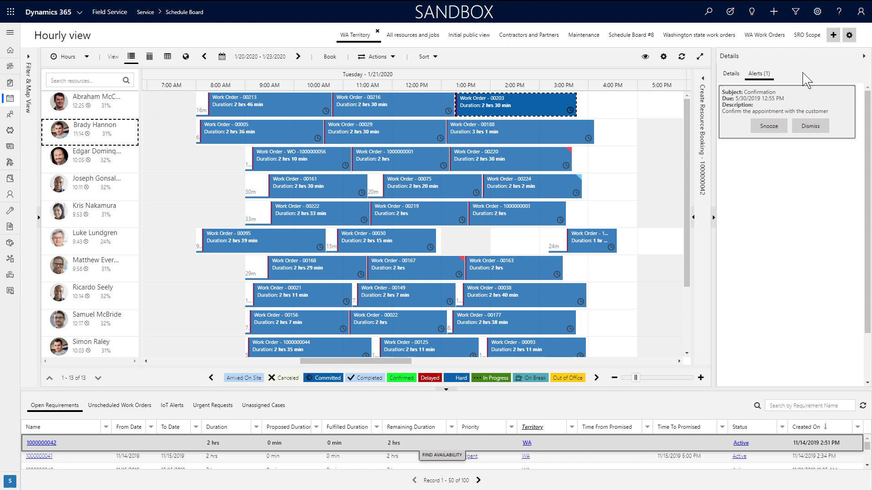
left_click(377, 56)
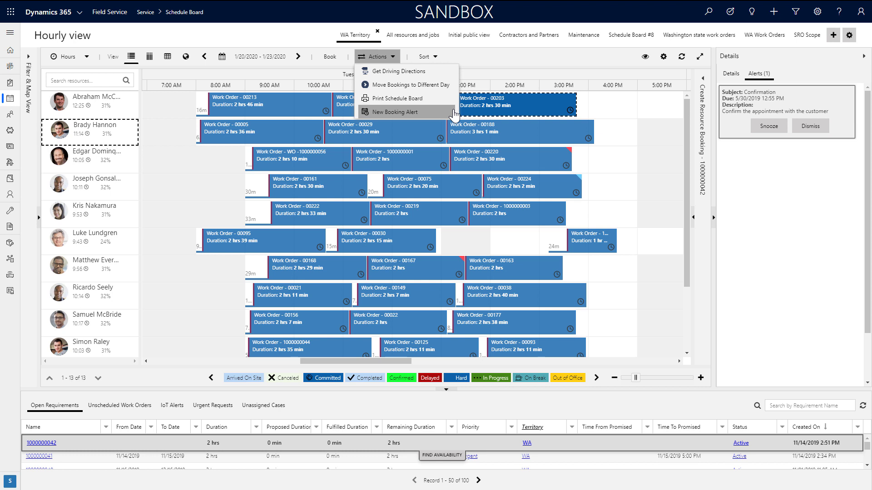
left_click(304, 46)
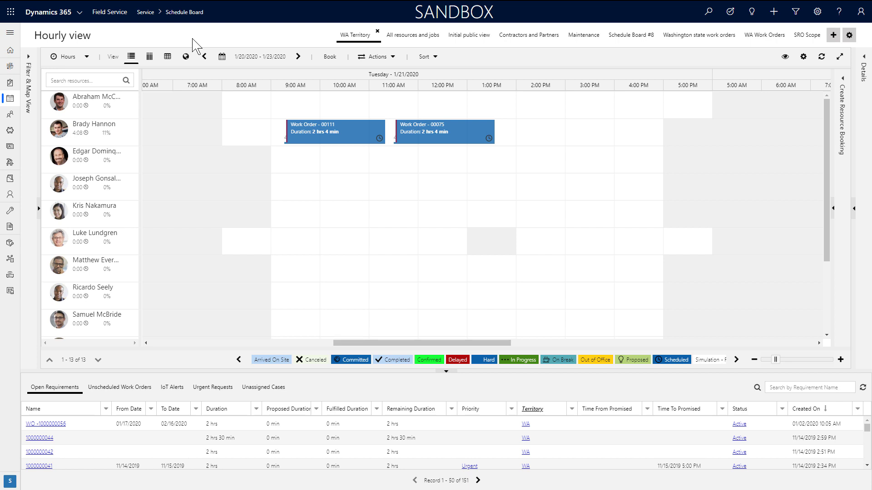
left_click_drag(127, 452, 293, 101)
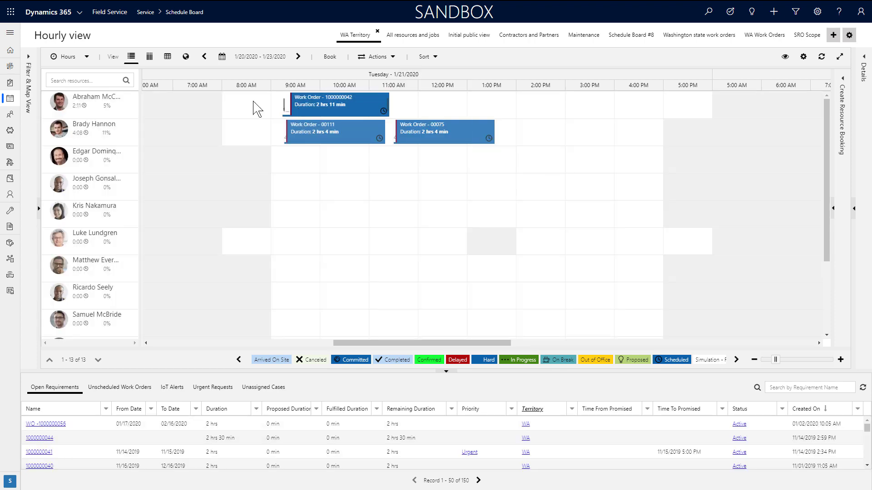
left_click(29, 57)
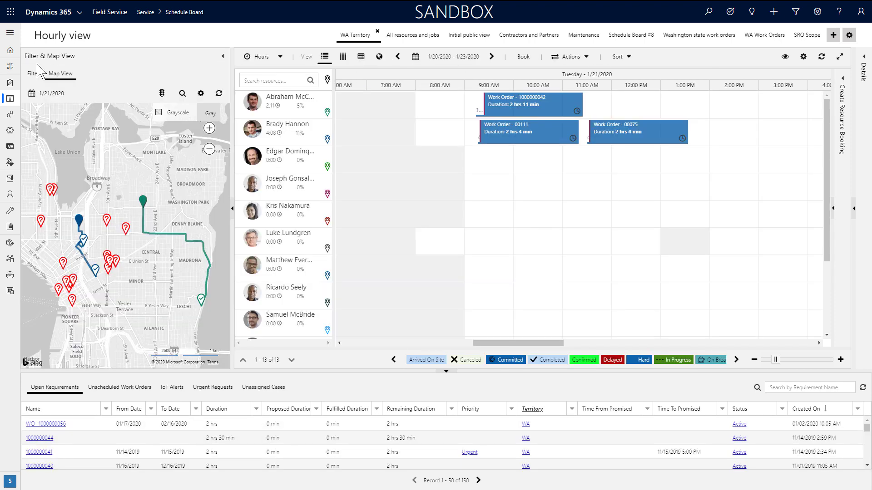
left_click(312, 109)
left_click(516, 110)
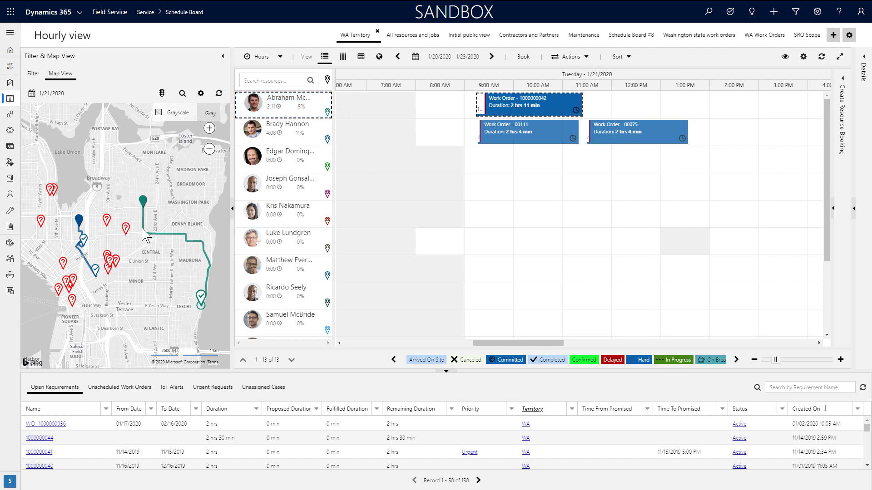
left_click_drag(145, 235, 776, 111)
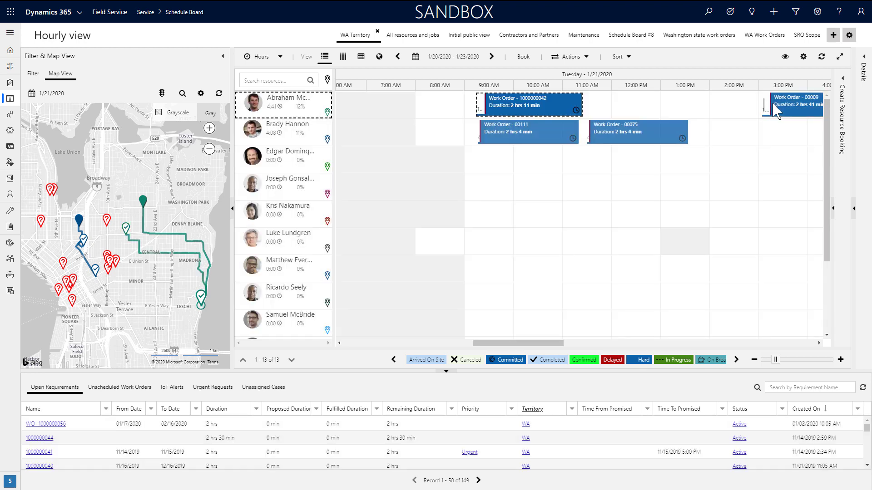
mouse_move(776, 111)
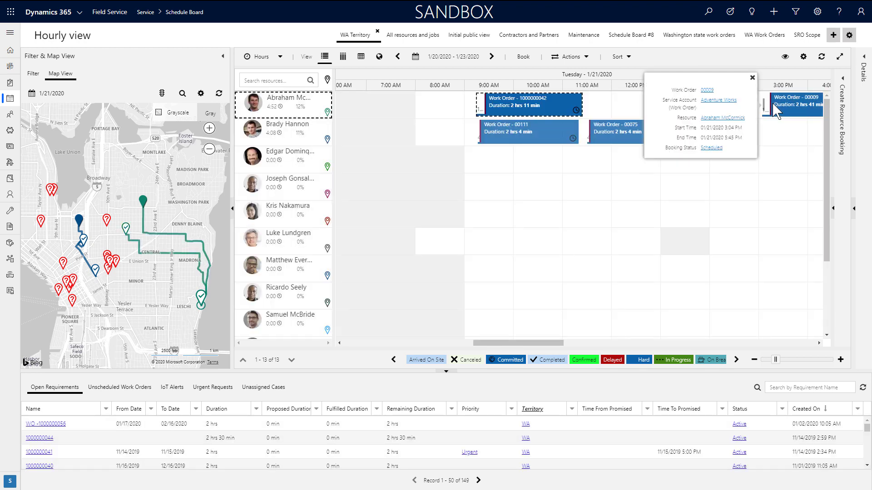
- Book work order 00027 at 11:25 AM via the technician's map route; mark the third technician's 11 AM–1 PM slot
left_click(328, 80)
left_click(328, 111)
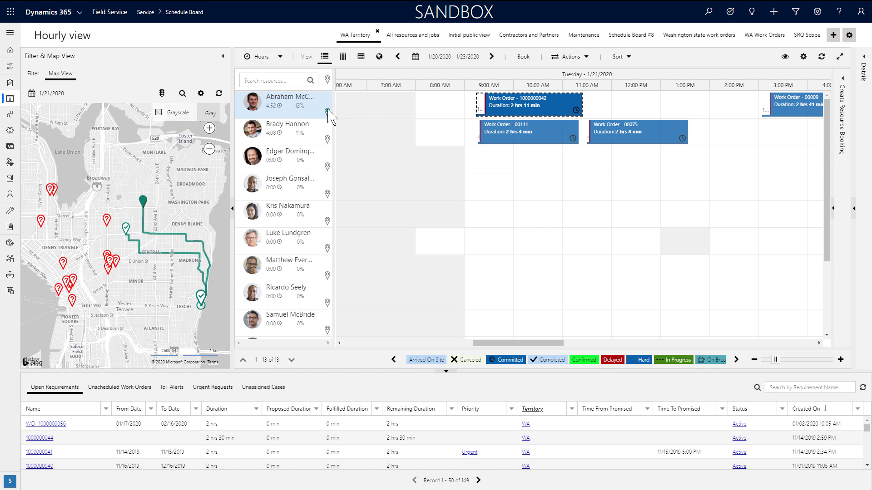
left_click_drag(135, 245, 107, 225)
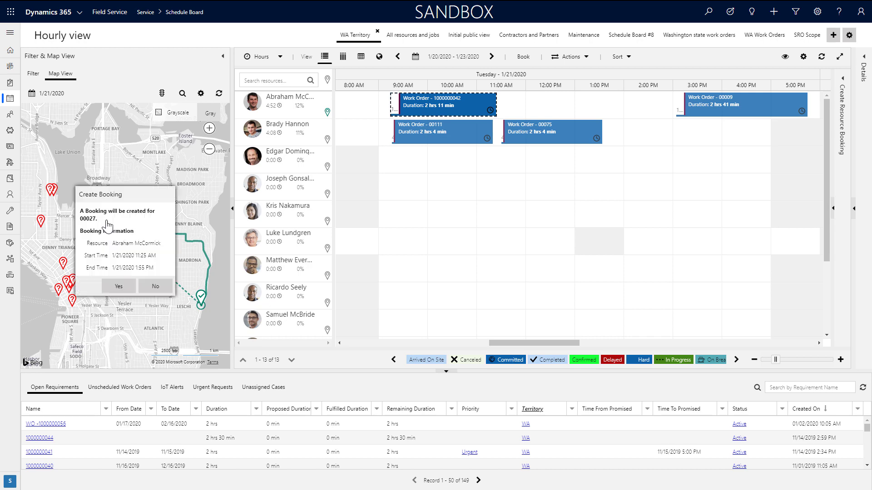
left_click(119, 287)
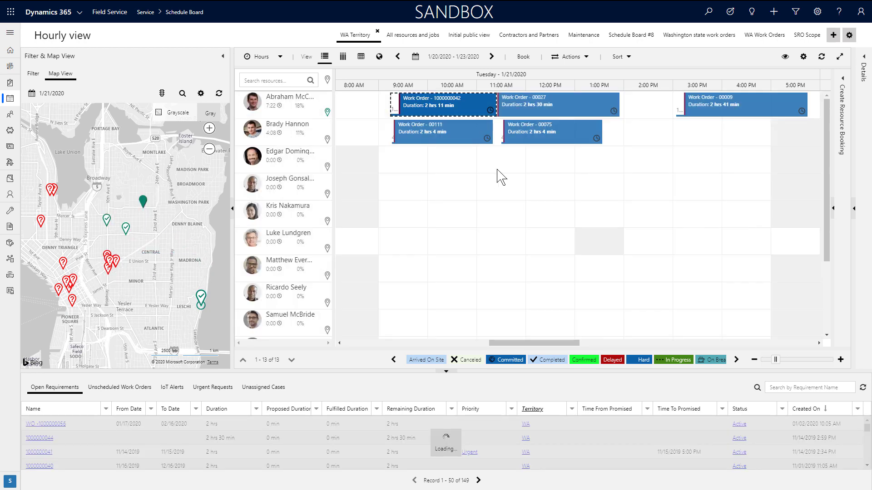
mouse_move(543, 112)
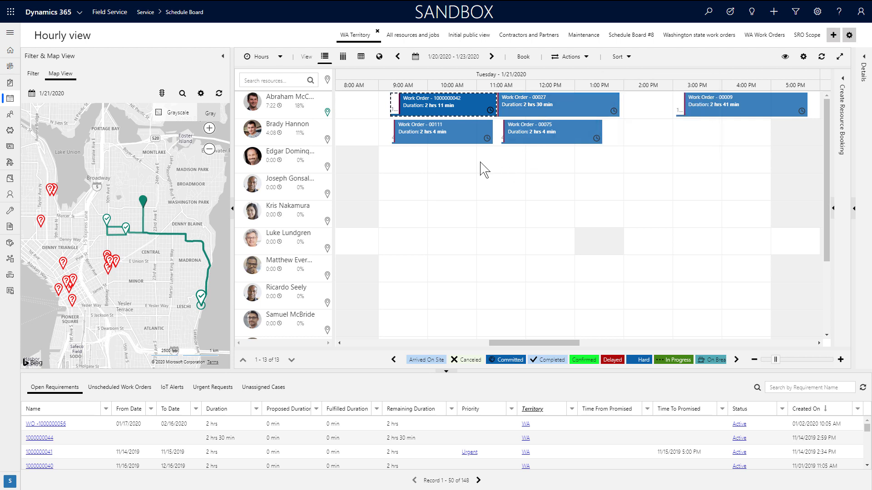
left_click_drag(486, 168, 572, 168)
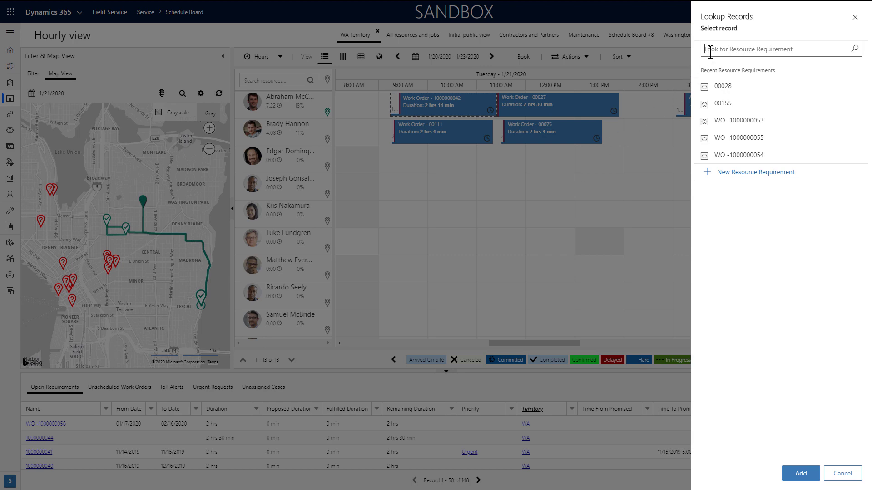
- Book requirement 00028 into the marked slot, adjusted to its duration
left_click(733, 85)
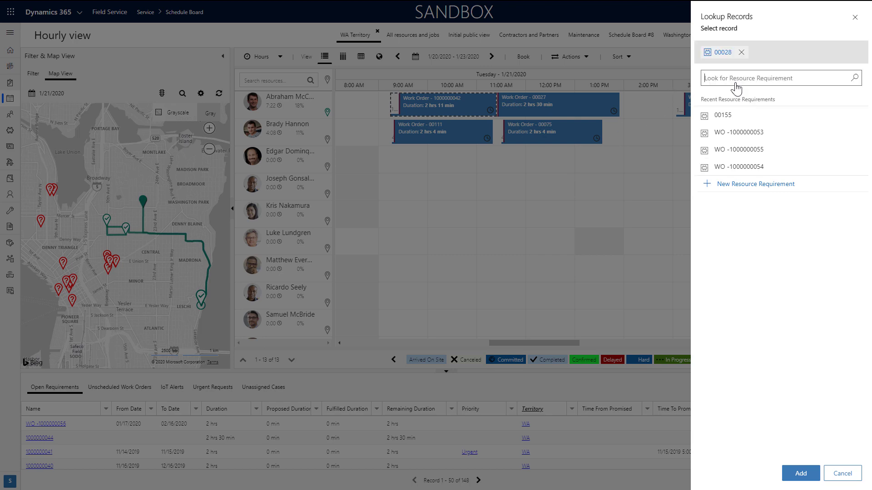
left_click(801, 474)
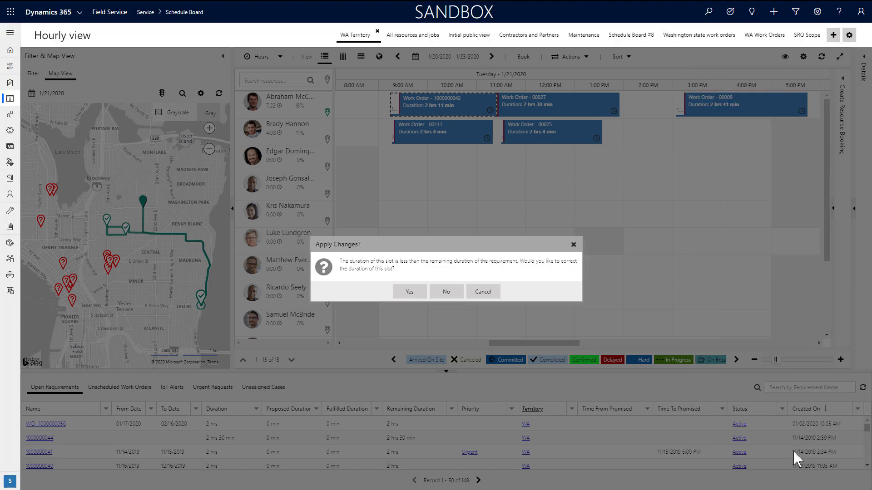
left_click(409, 295)
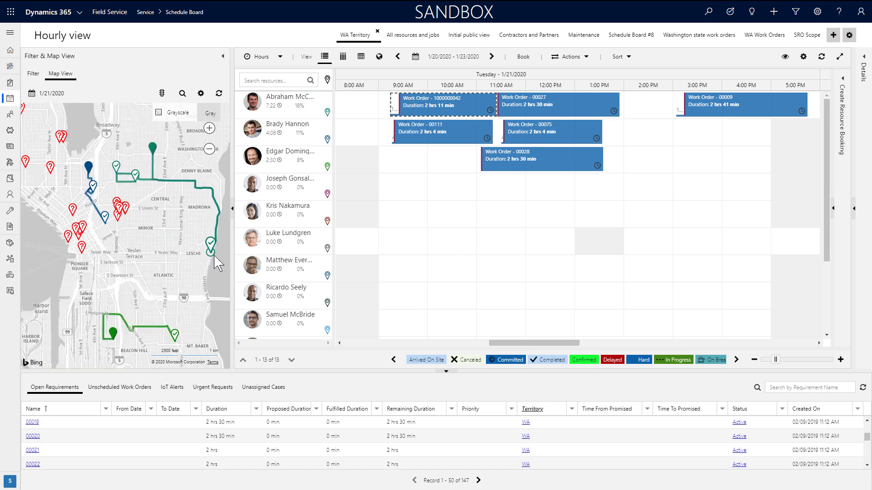
- Book work order 00055 for the third technician starting at 2:00 PM
scroll(122, 448, "down", 10)
left_click(122, 447)
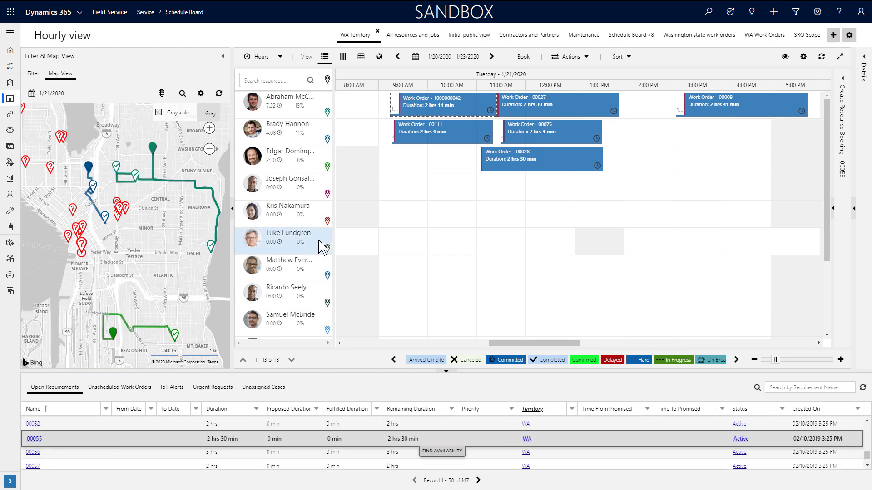
left_click(295, 157)
left_click(522, 57)
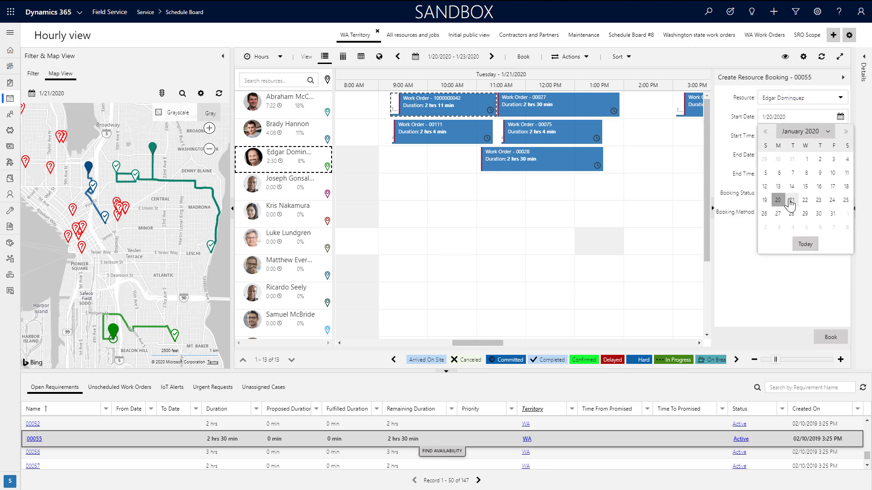
left_click(839, 137)
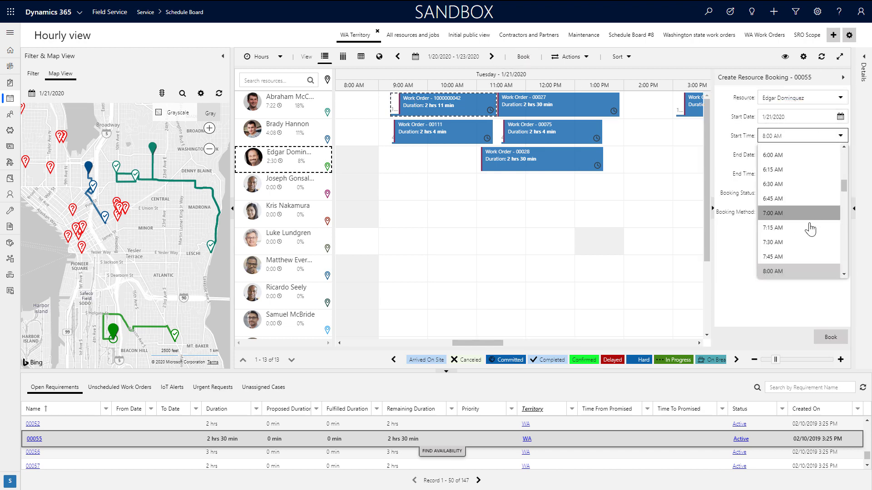
left_click(843, 275)
scroll(843, 206, "down", 5)
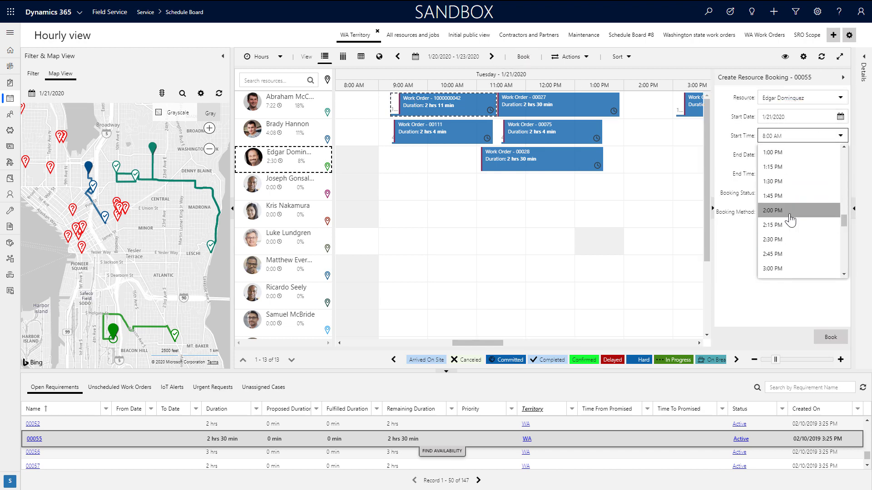
left_click(789, 211)
left_click(829, 337)
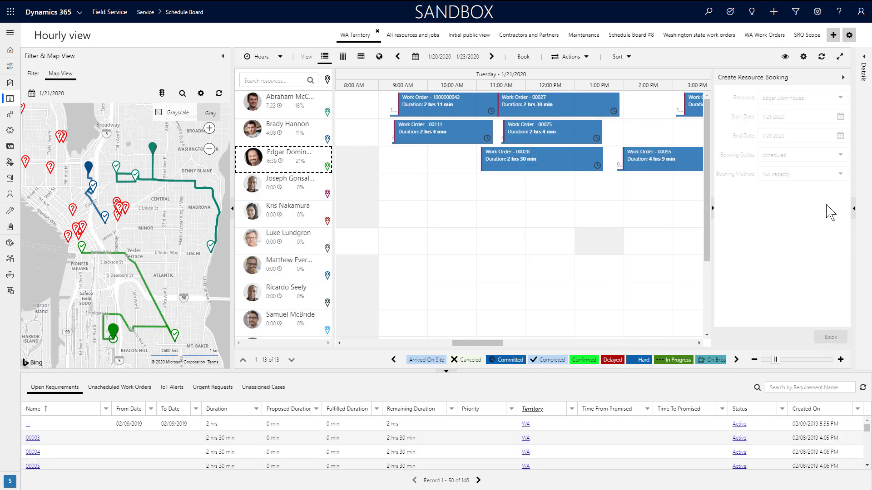
left_click(840, 78)
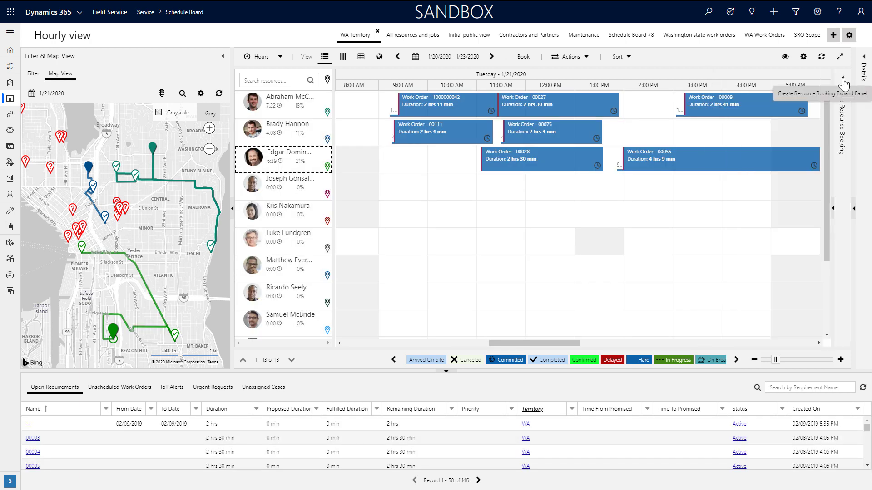
left_click(774, 13)
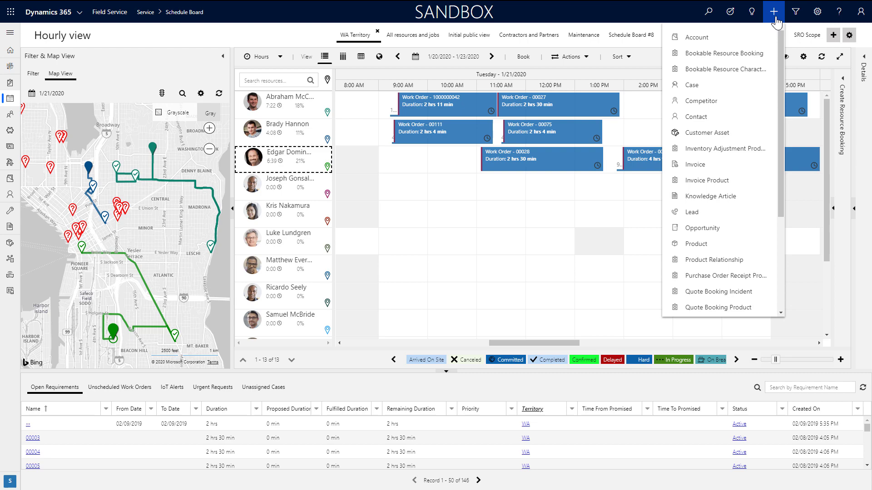
left_click(767, 58)
left_click(772, 46)
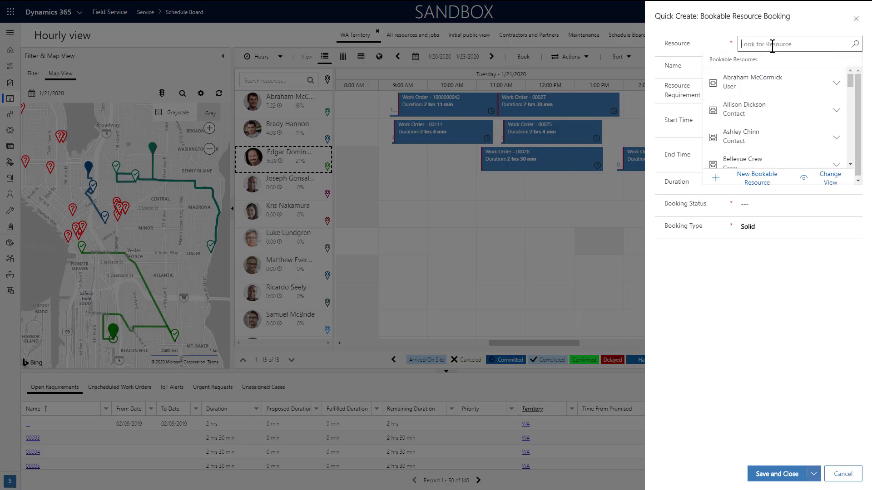
scroll(772, 109, "down", 3)
left_click(745, 132)
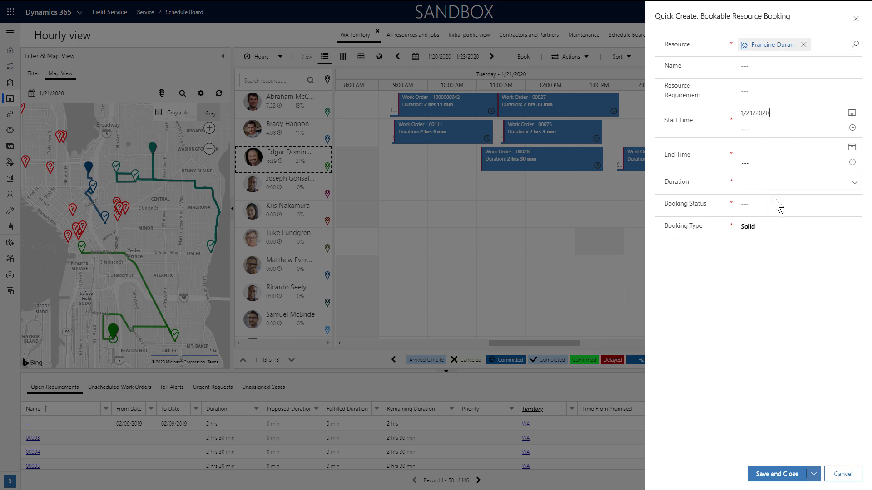
left_click(768, 181)
left_click(751, 282)
left_click(764, 95)
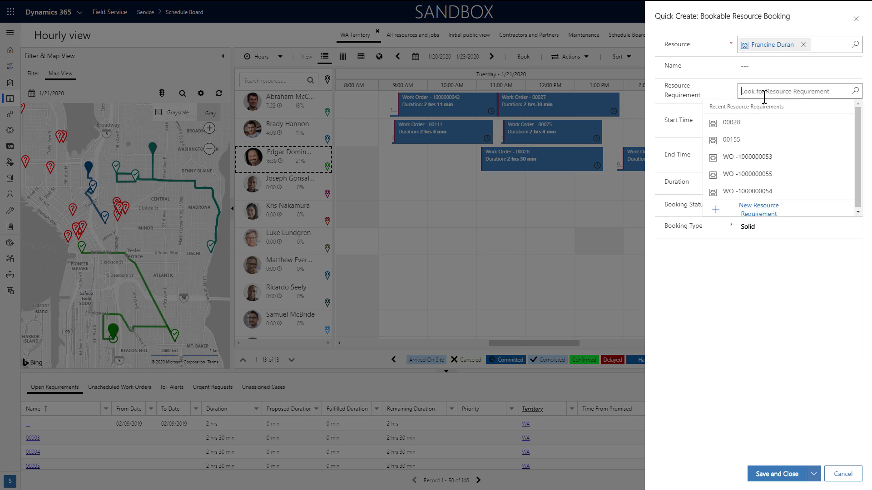
left_click(764, 156)
left_click(849, 162)
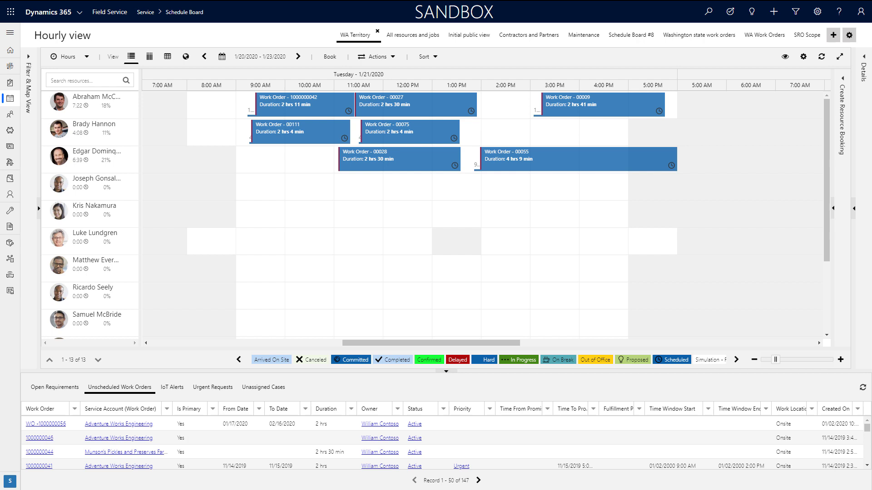
left_click(450, 424)
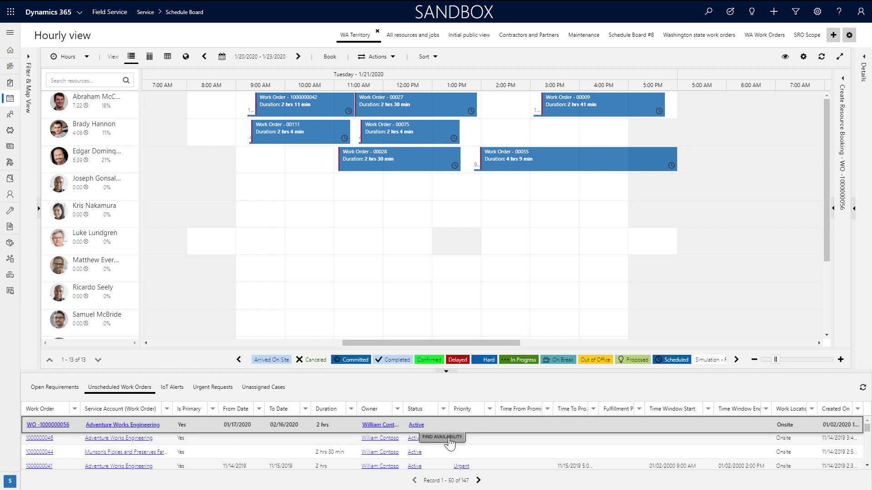
left_click(450, 439)
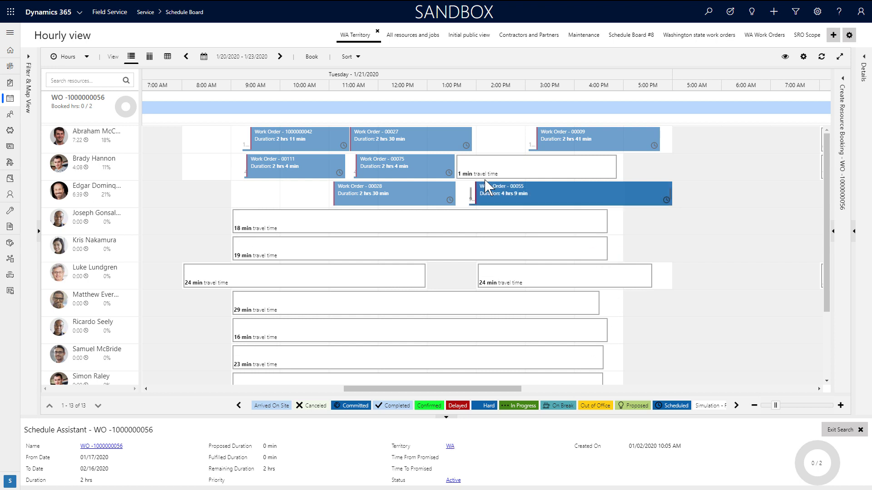
left_click(467, 162)
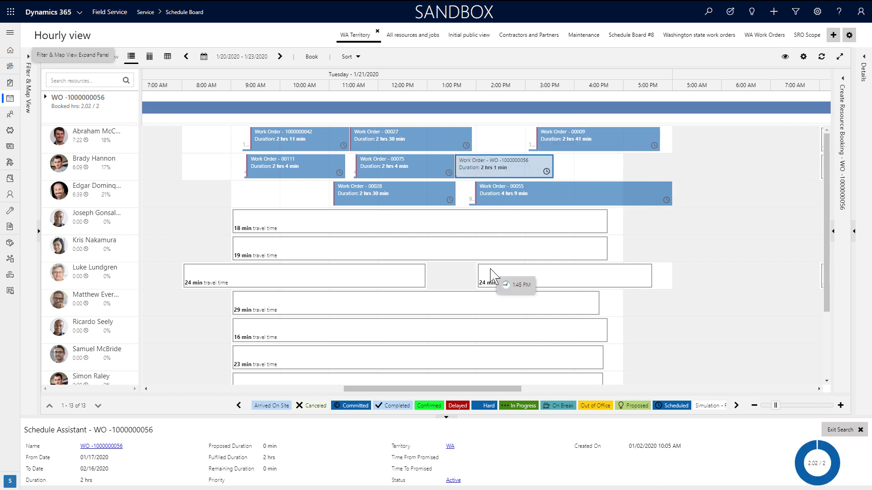
mouse_move(491, 276)
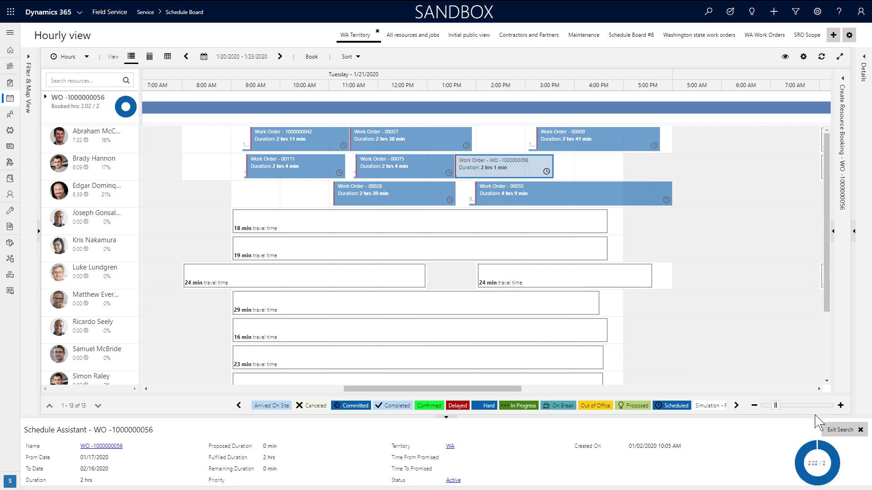
left_click(844, 435)
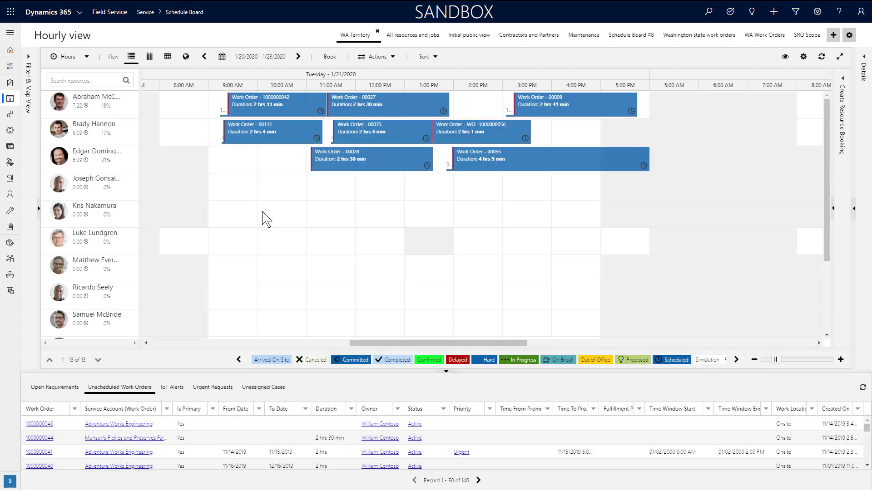
- Run Find Availability for requirement 00200 from the map view, then exit the search
left_click(28, 59)
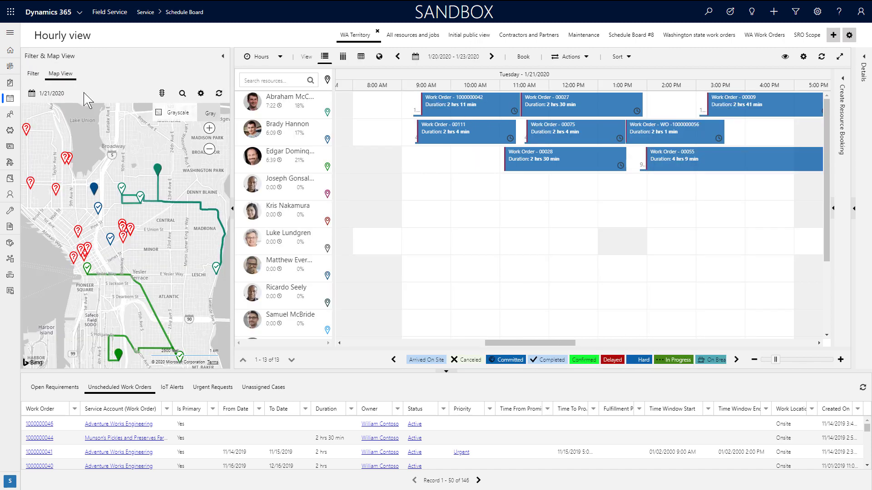
left_click(134, 233)
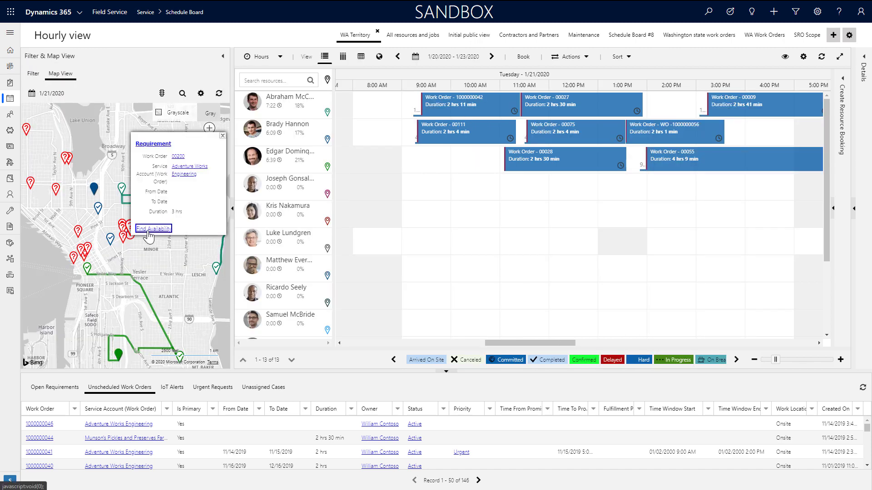
left_click(153, 228)
left_click_drag(263, 102, 390, 139)
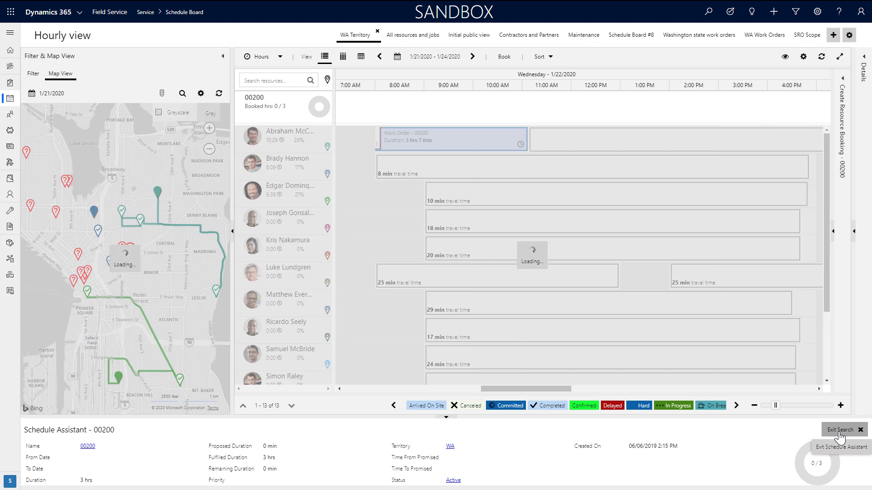
left_click(839, 431)
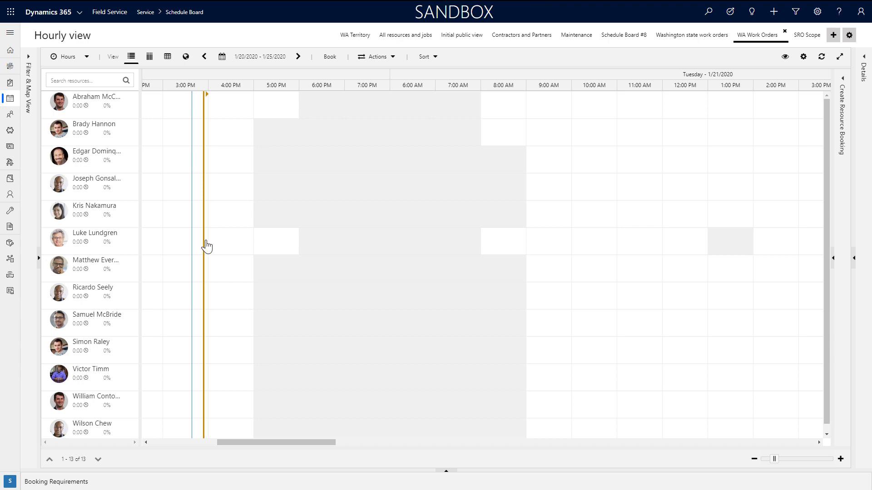
- Run schedule optimization now for all WA bookable resources and refresh the board to show the new bookings
left_click_drag(299, 443, 450, 445)
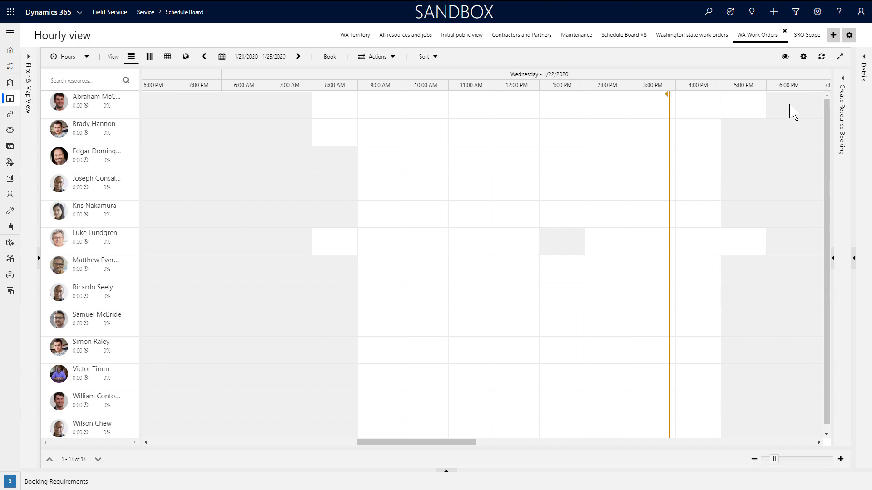
left_click(864, 66)
left_click(796, 75)
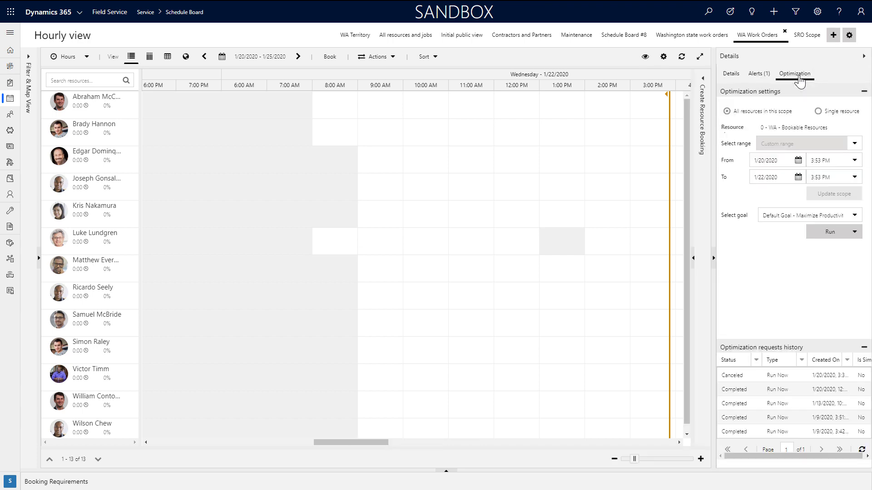
left_click(853, 232)
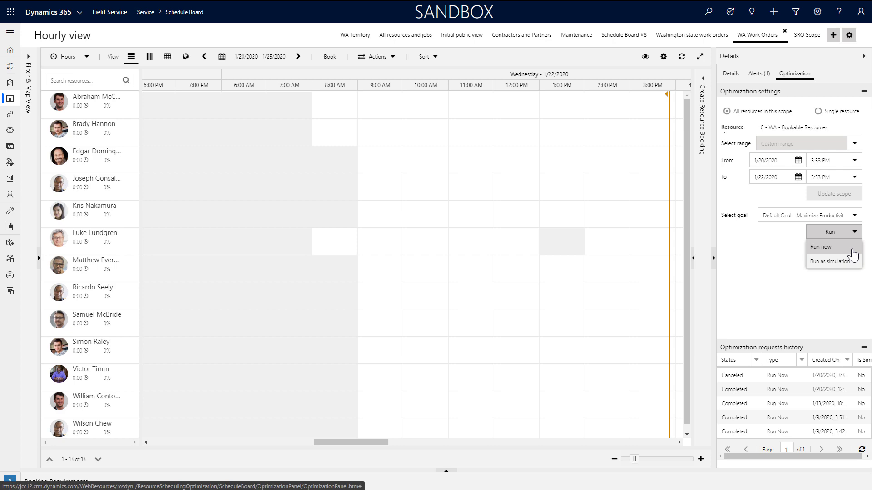
left_click(852, 249)
left_click(744, 296)
left_click(682, 57)
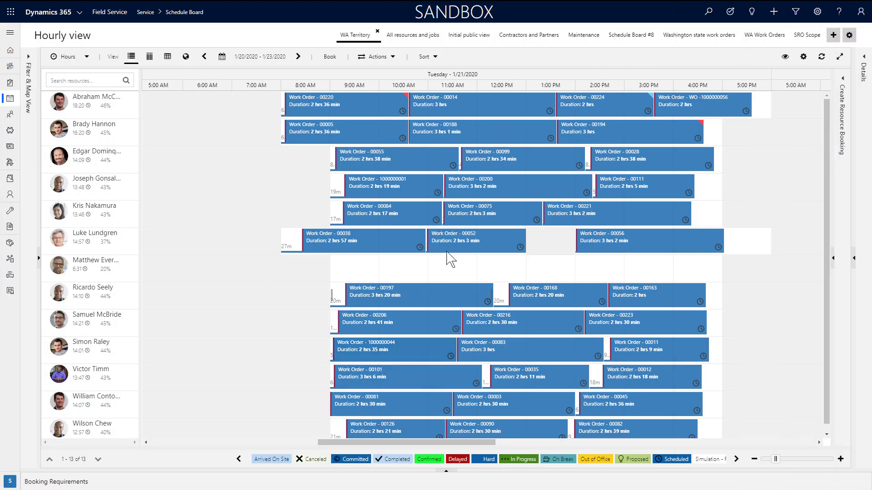
- Change the status of Work Order 00052's booking to Canceled
mouse_move(454, 248)
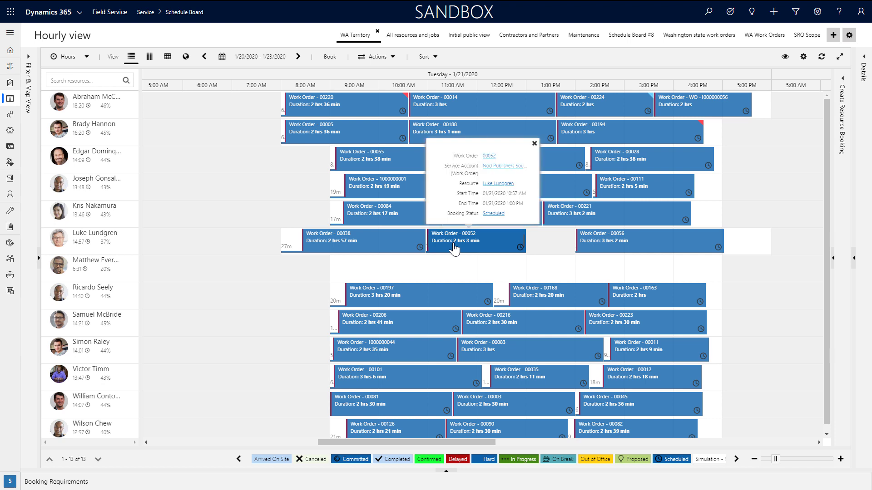
right_click(454, 249)
mouse_move(491, 250)
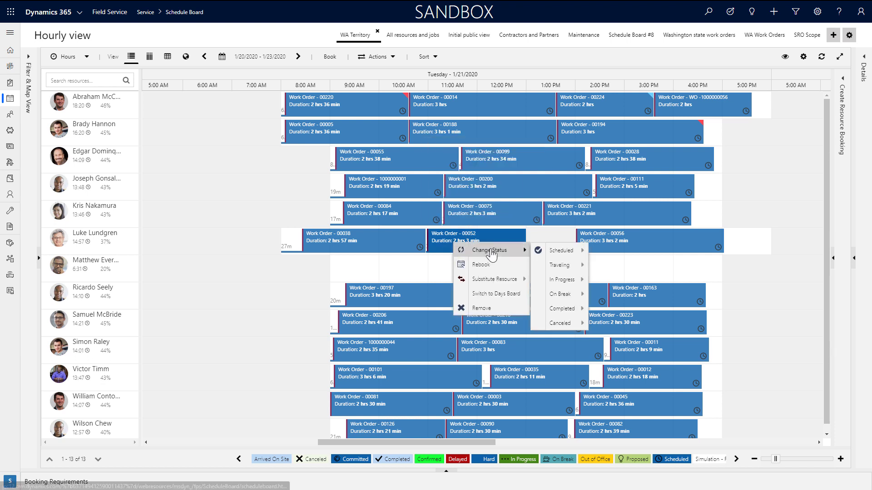
mouse_move(578, 324)
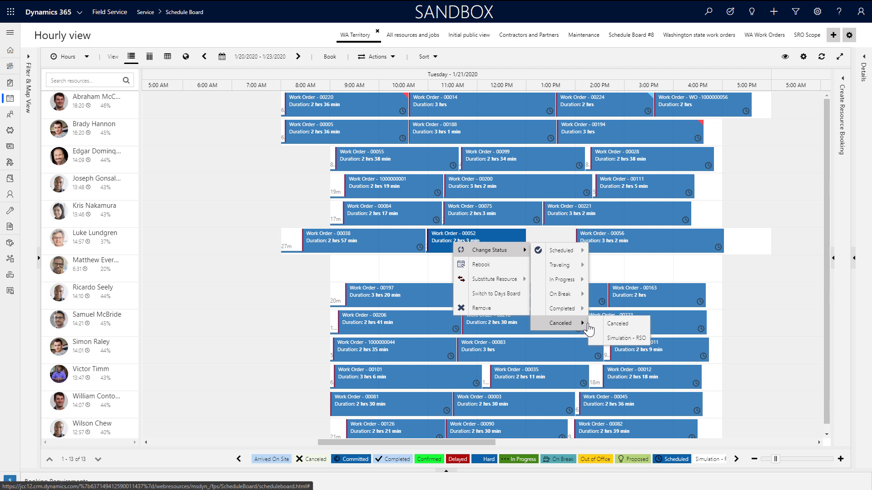
left_click(611, 323)
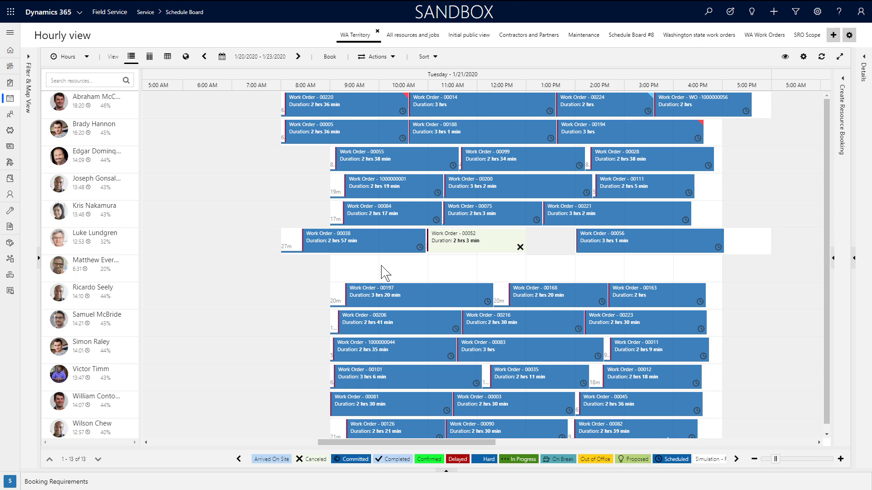
- Remove the booking for Work Order 00038
right_click(364, 249)
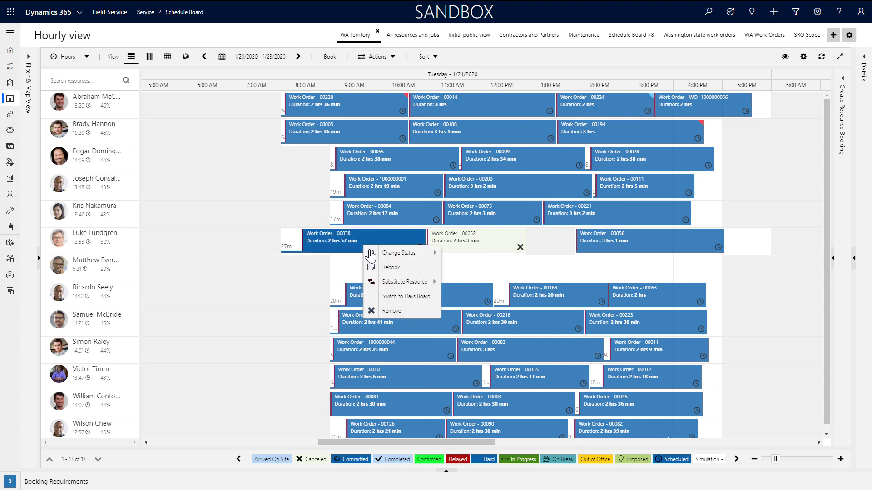
left_click(392, 310)
left_click(427, 292)
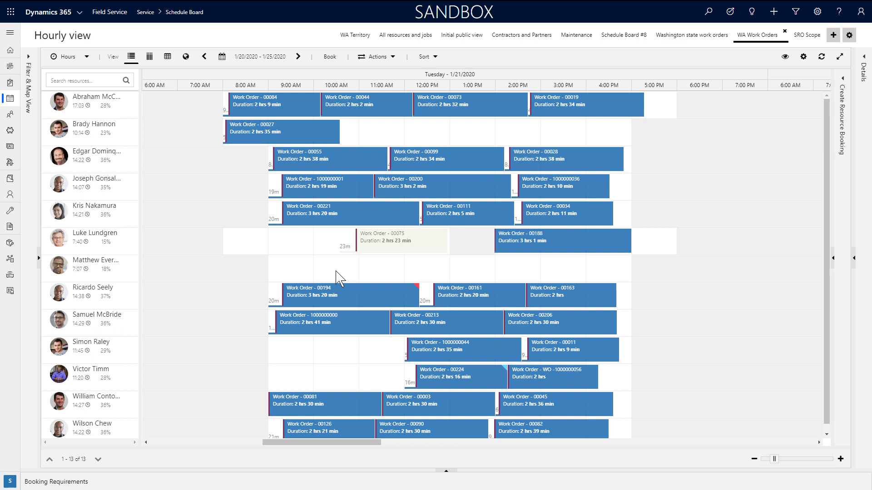
- Move Work Order 00111 to the empty technician's row at 9:30 AM and substitute that technician on booking 00034
left_click_drag(460, 217, 330, 272)
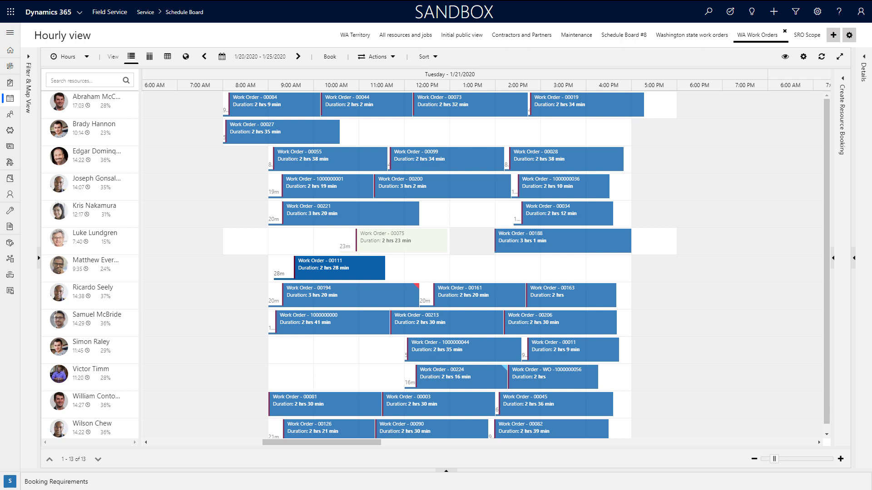
mouse_move(287, 282)
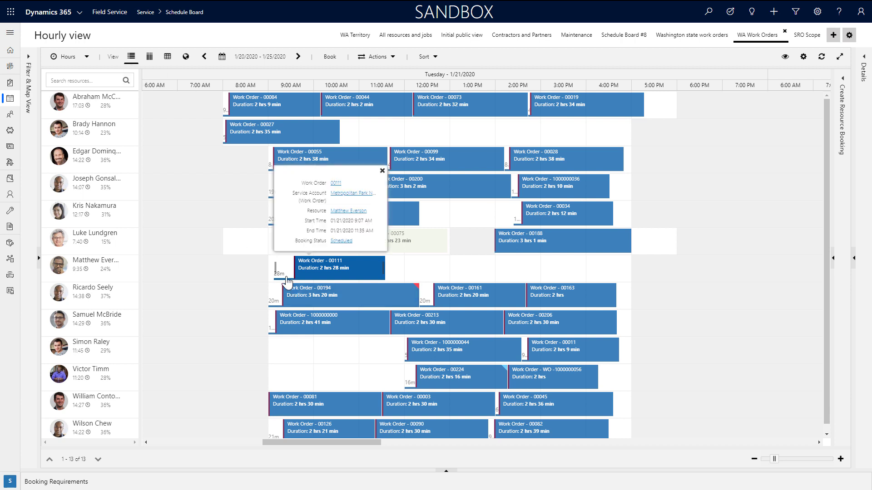
right_click(560, 211)
mouse_move(601, 245)
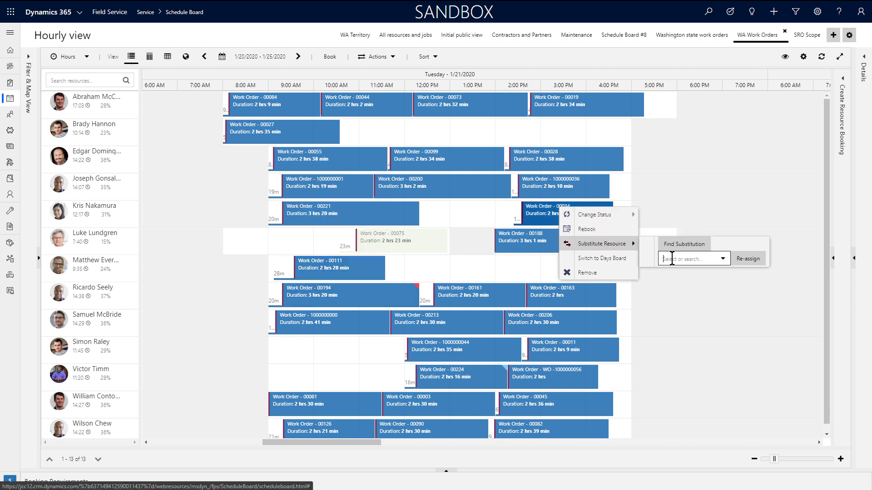
type("Matt")
left_click(686, 273)
left_click(753, 265)
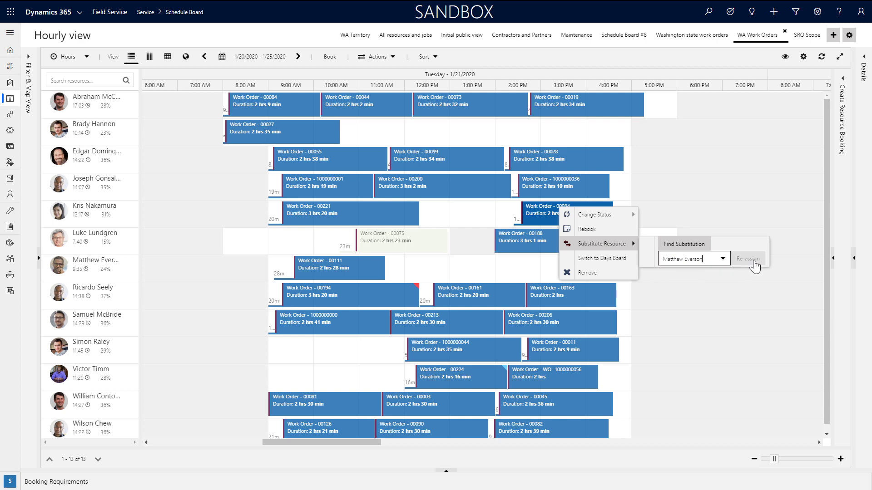
left_click(454, 287)
mouse_move(553, 272)
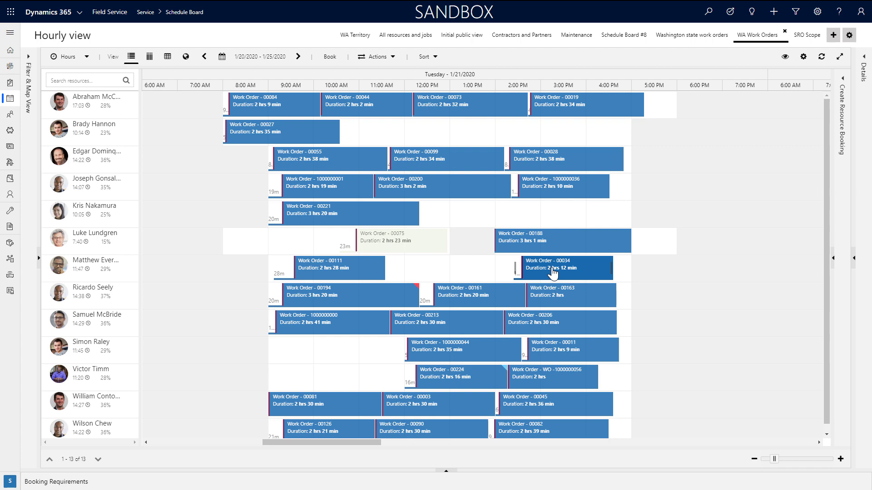
right_click(323, 187)
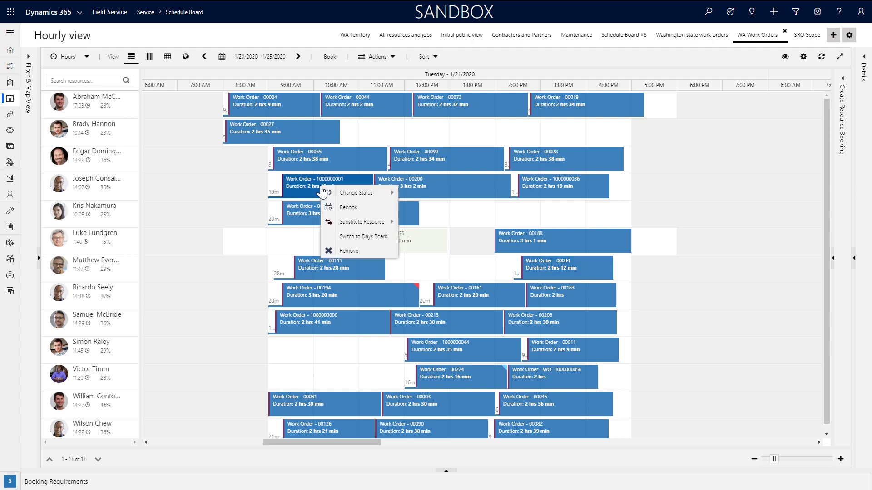
left_click(346, 210)
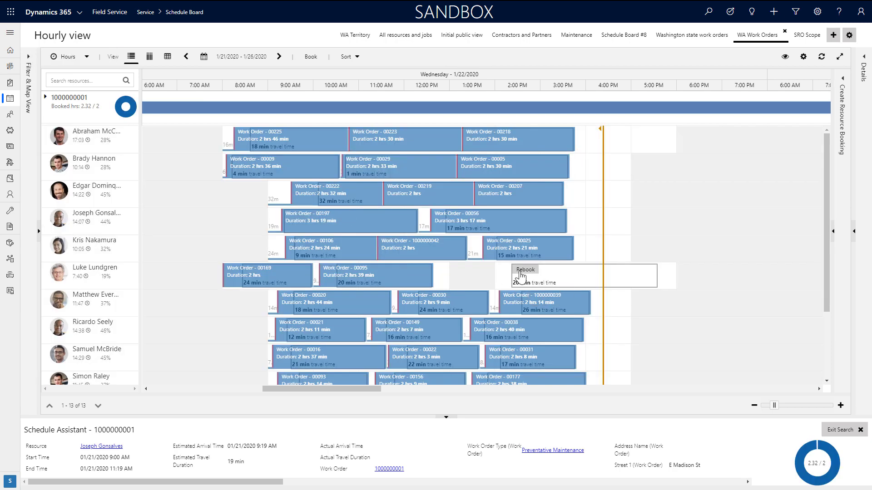
left_click(522, 279)
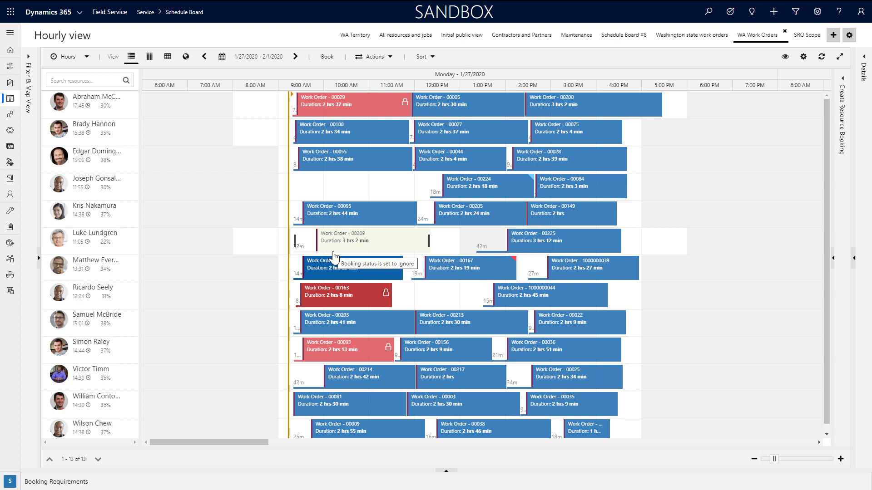
- Set Work Order 00167's Monday booking status to Canceled
right_click(460, 280)
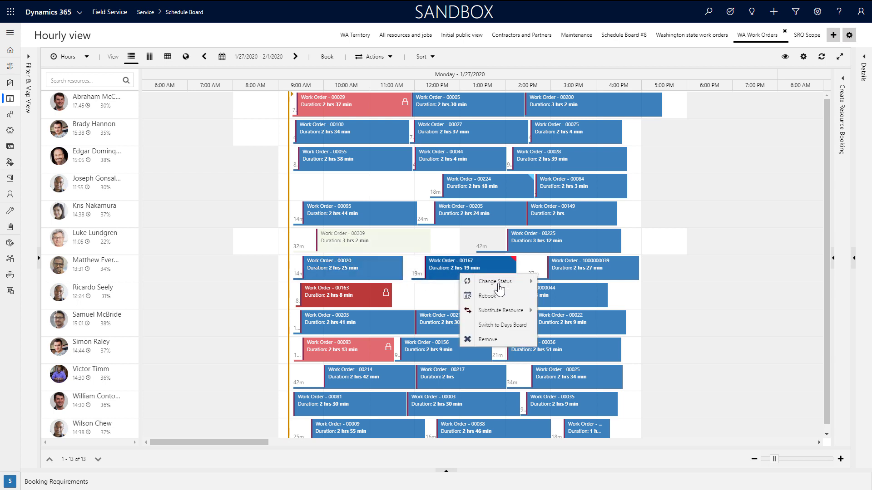
mouse_move(497, 282)
mouse_move(586, 363)
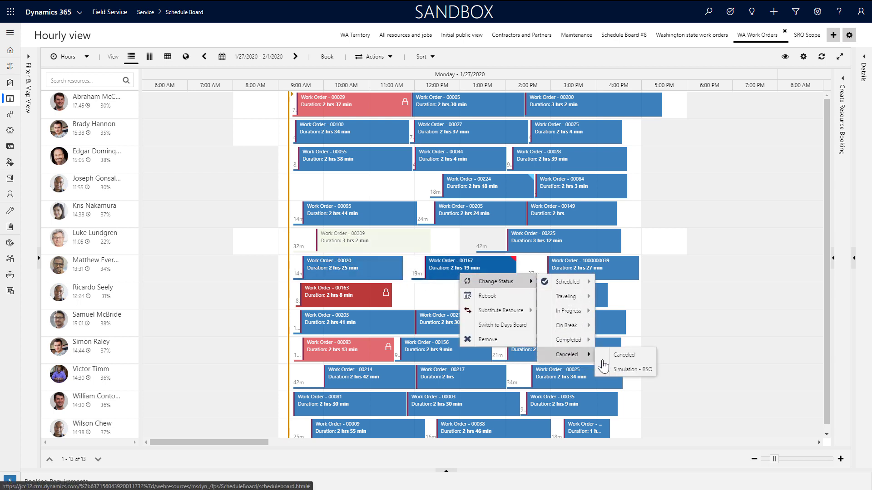
left_click(626, 357)
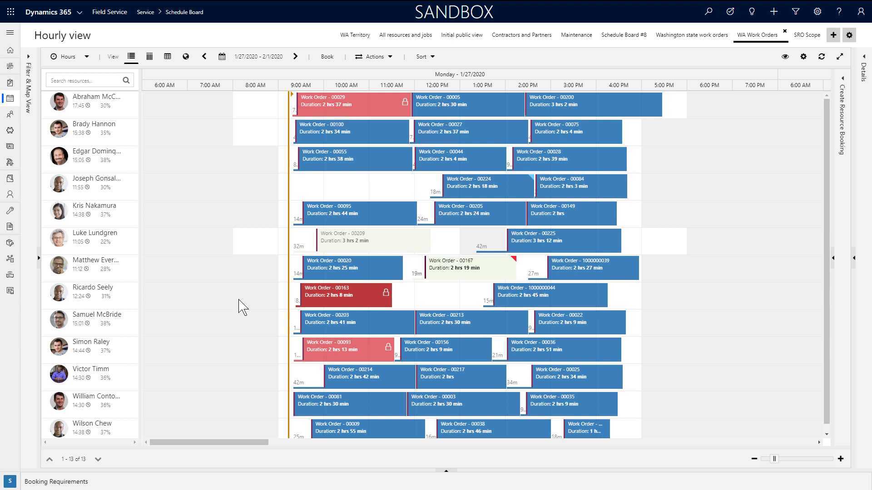
- Optimize the seventh technician's schedule, refresh the board, and show the Optimization settings
right_click(114, 266)
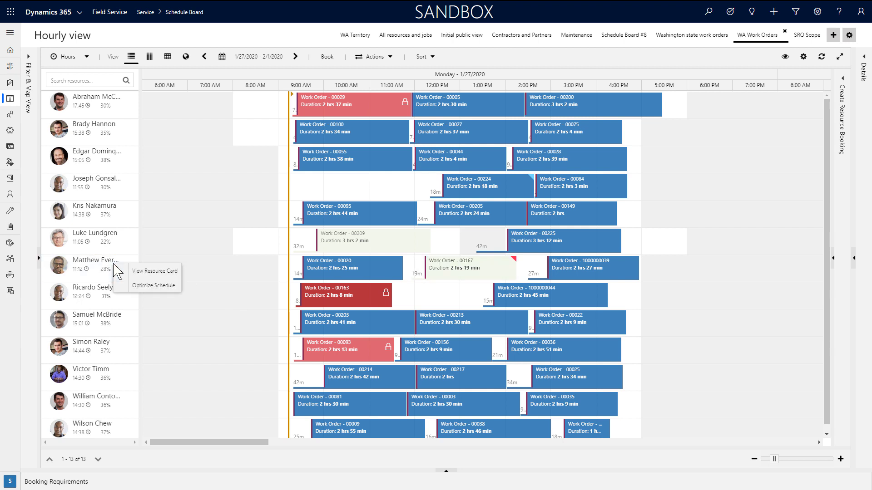
left_click(128, 293)
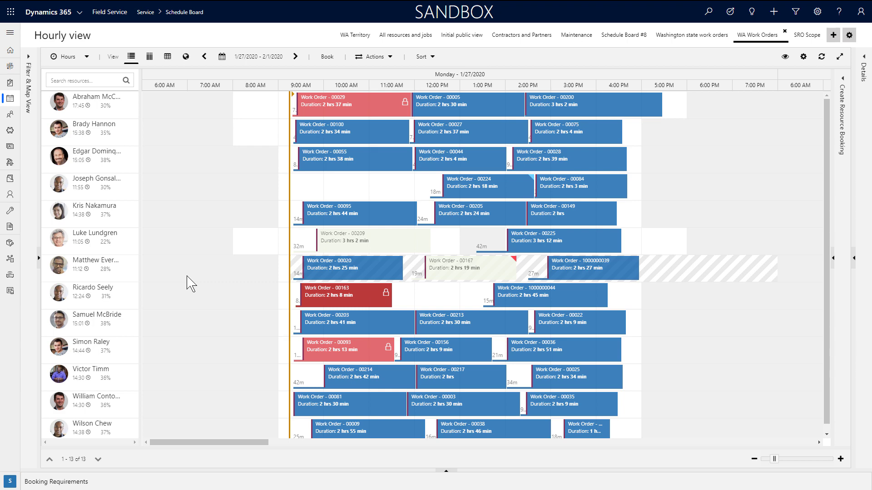
left_click(821, 64)
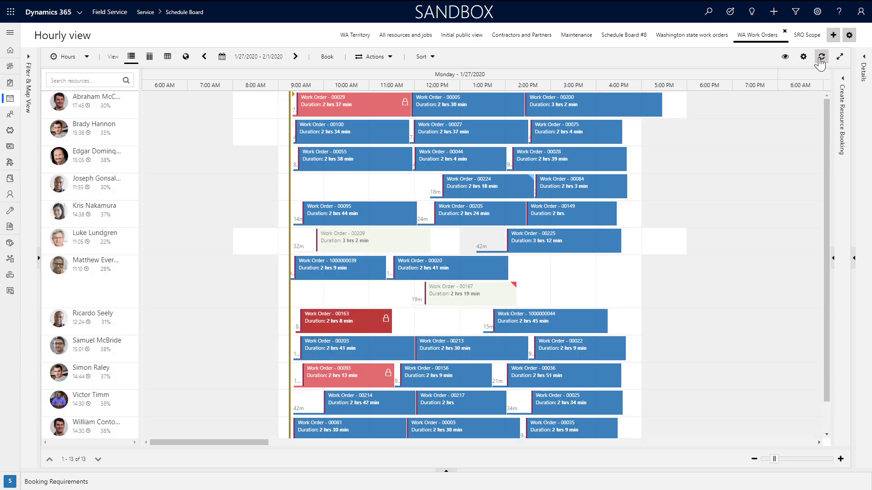
left_click(863, 56)
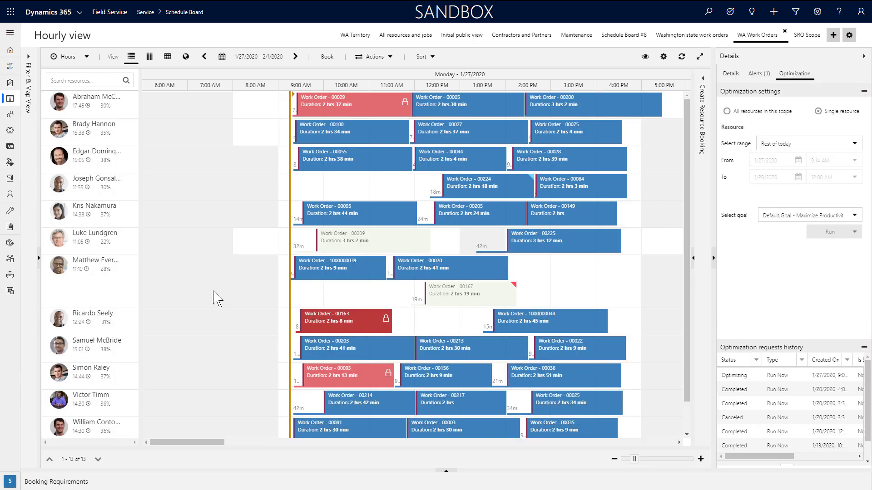
- Set optimization to Single resource for the eighth technician, keeping the default range and goal
left_click(127, 321)
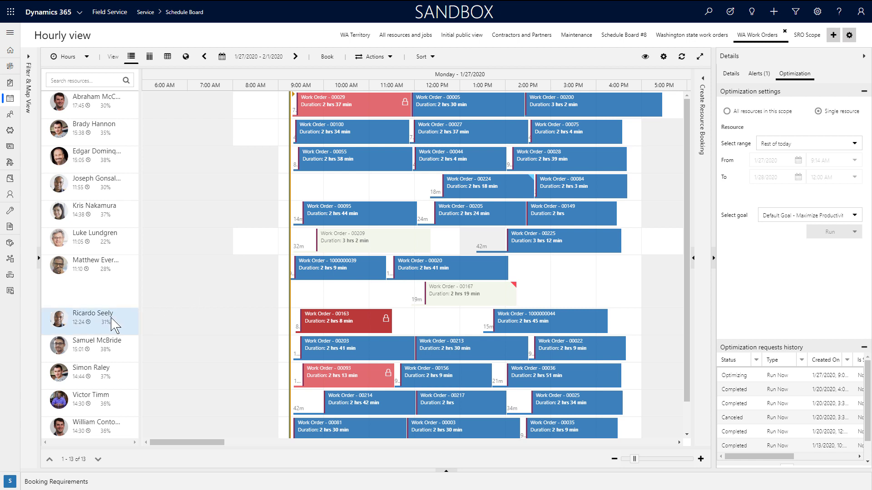
left_click(854, 146)
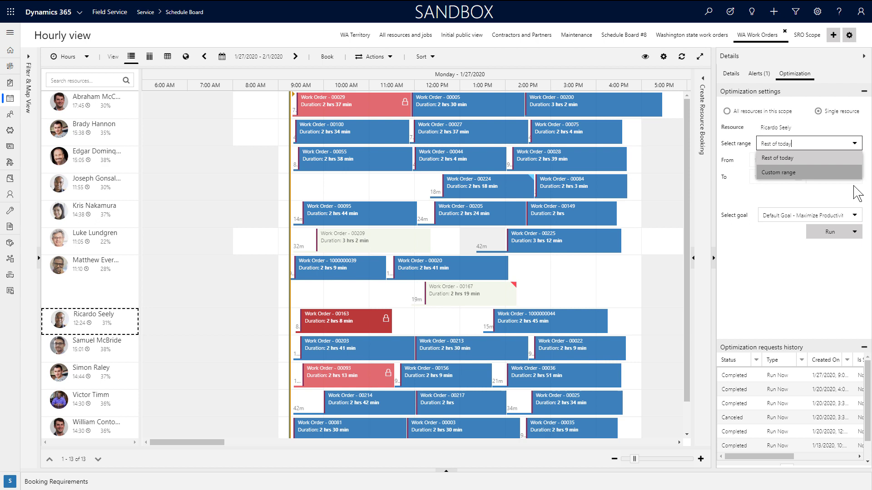
left_click(854, 215)
left_click(842, 307)
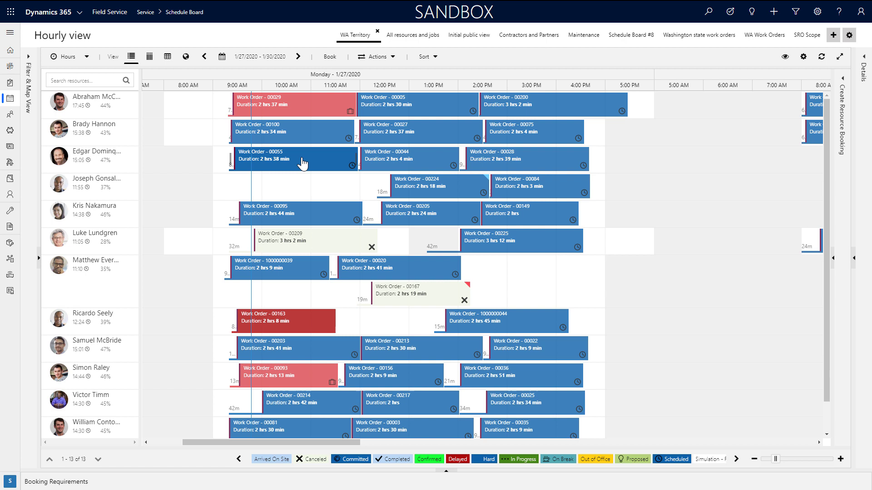
- Change the third technician's morning booking status to Traveling so it turns red
mouse_move(303, 163)
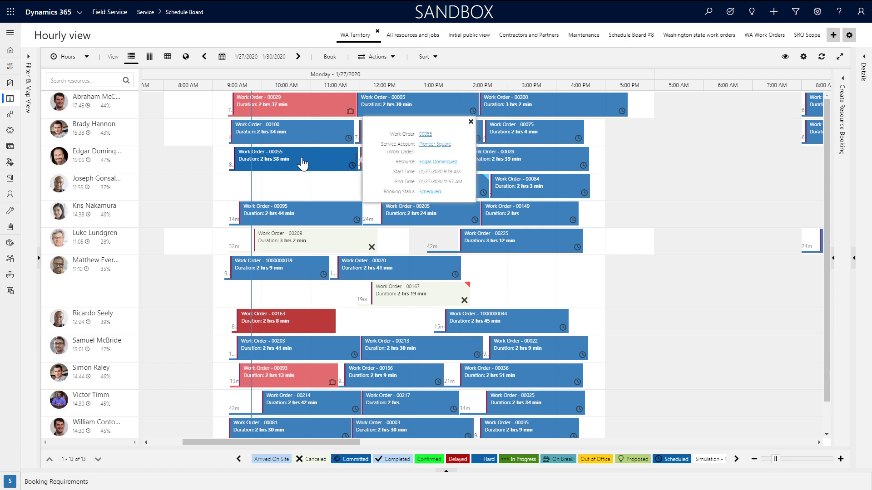
right_click(302, 164)
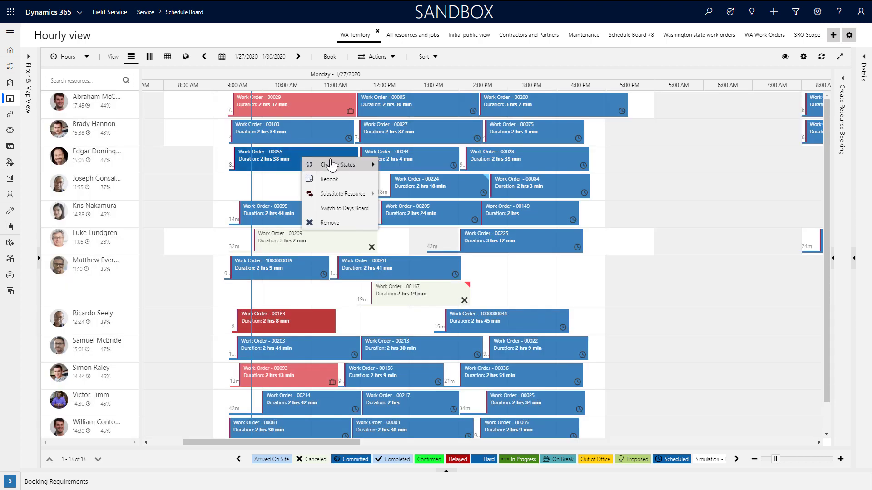
mouse_move(338, 164)
mouse_move(428, 181)
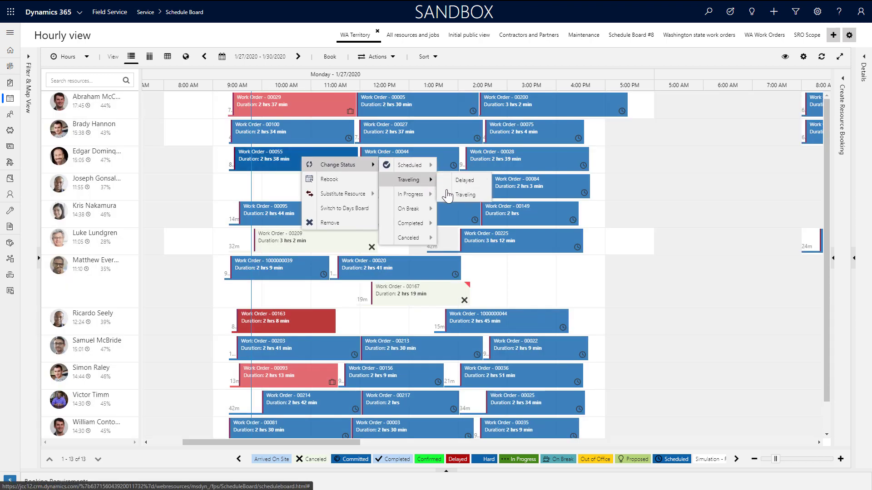
left_click(464, 196)
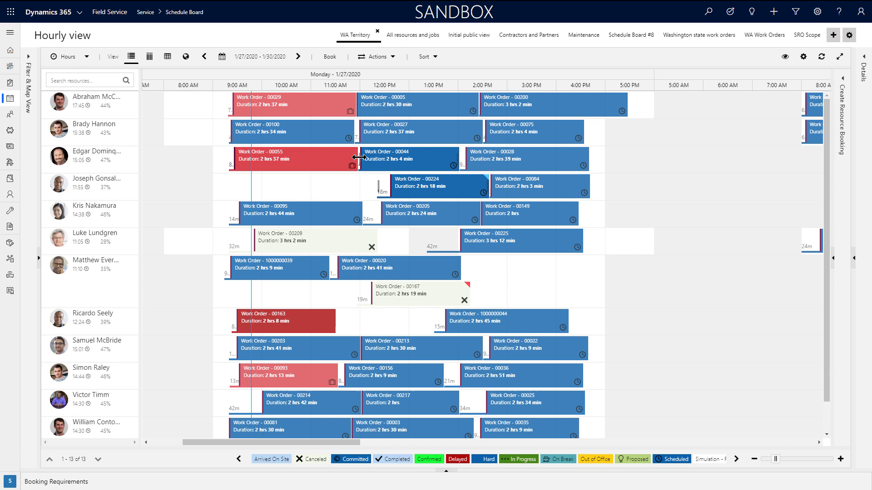
mouse_move(363, 161)
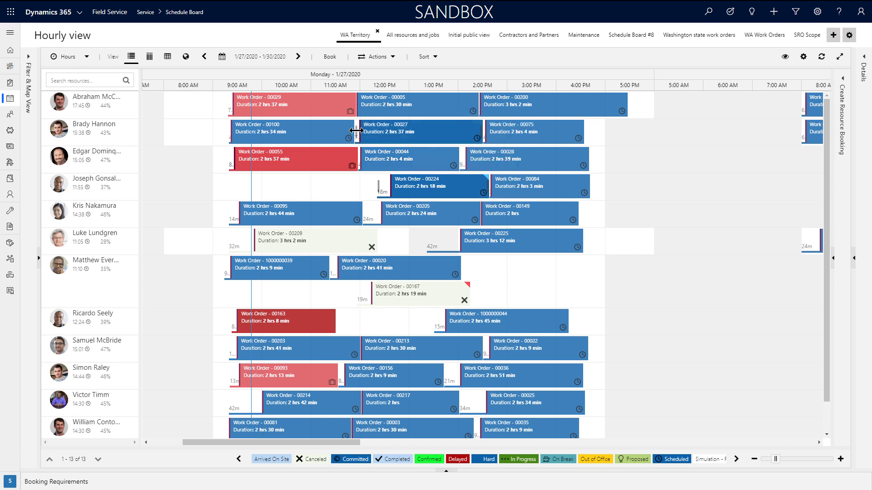
mouse_move(362, 136)
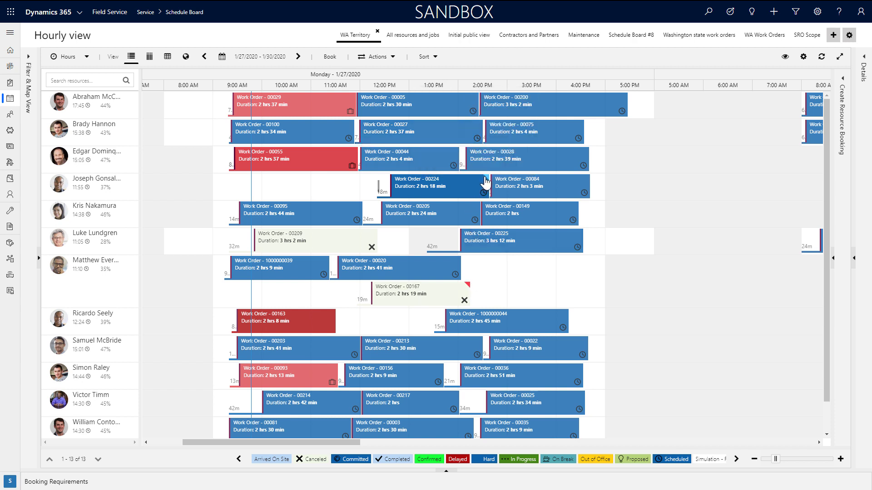
mouse_move(486, 182)
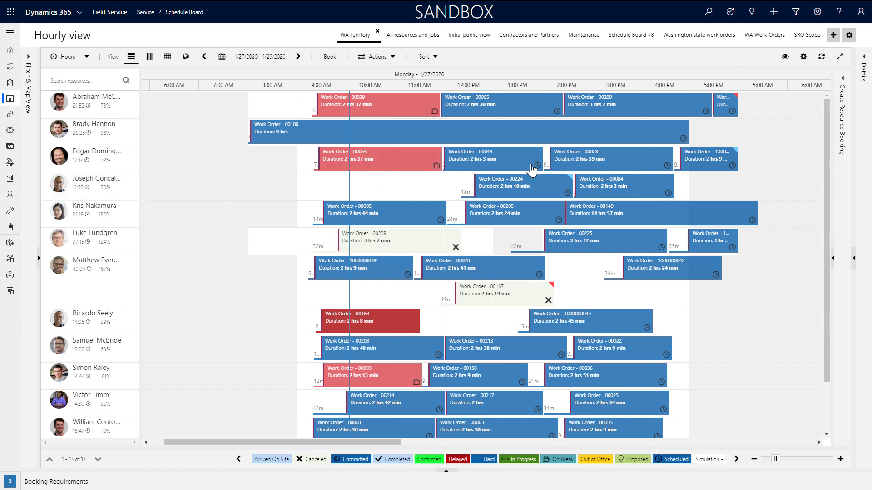
- Set Scheduler Settings to 4 days per page, then try the Days time scale
left_click(803, 58)
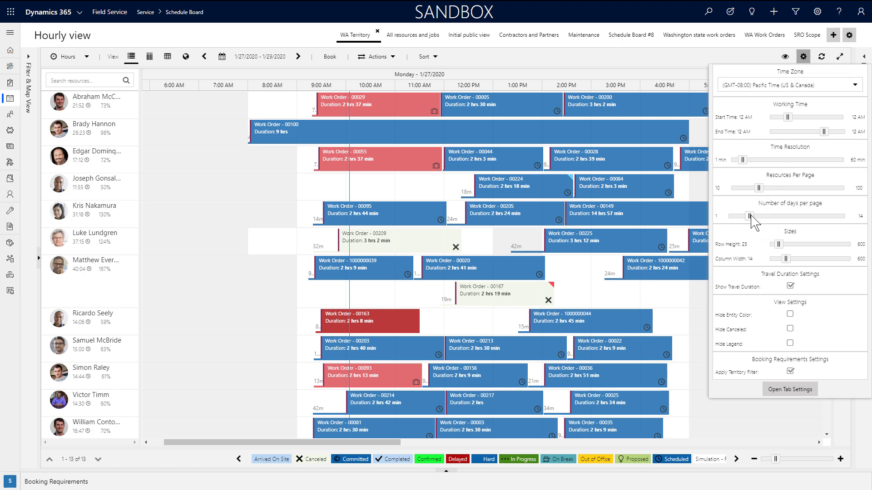
left_click_drag(750, 215, 758, 217)
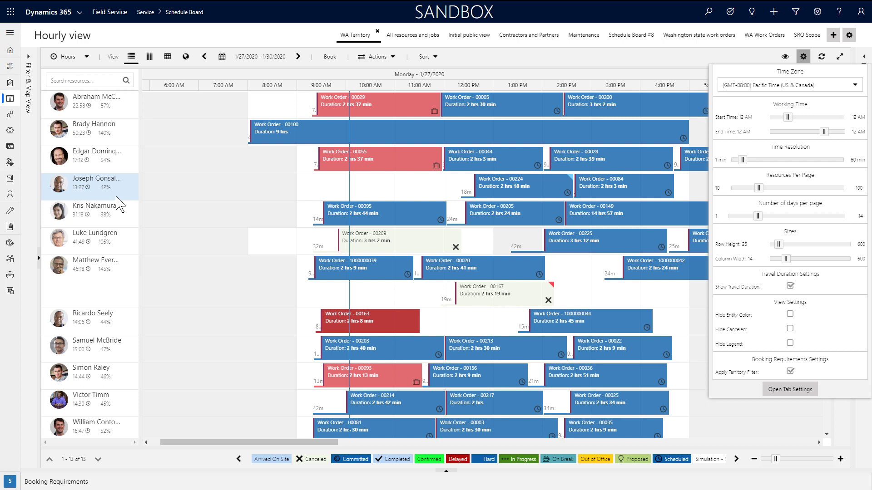
left_click(86, 57)
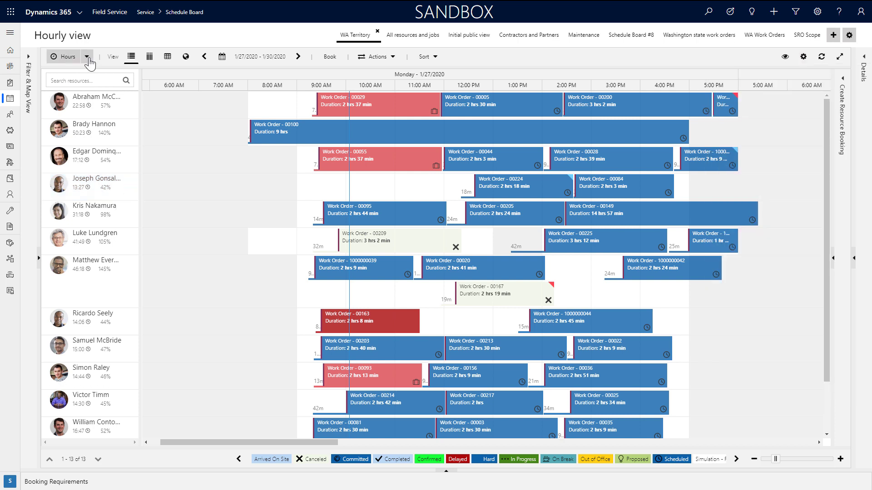
left_click(86, 57)
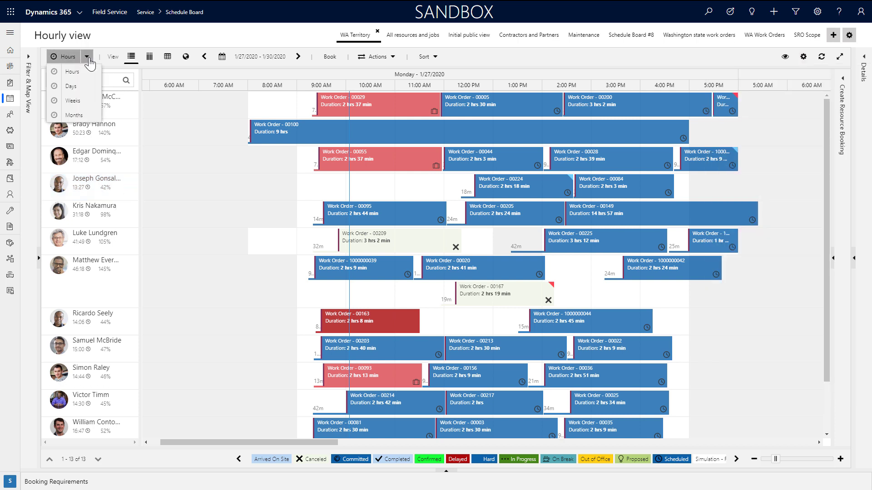
left_click(97, 94)
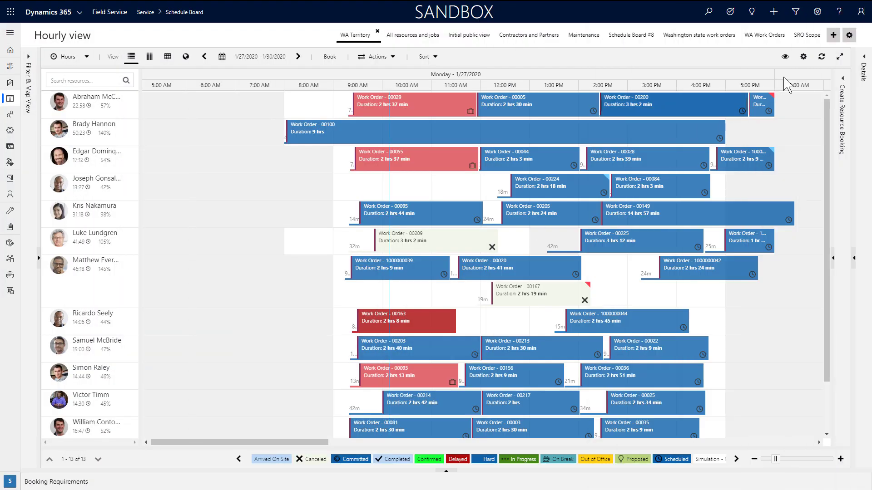
- Set the scheduler time zone to (GMT-07:00) Mountain Time
left_click(803, 57)
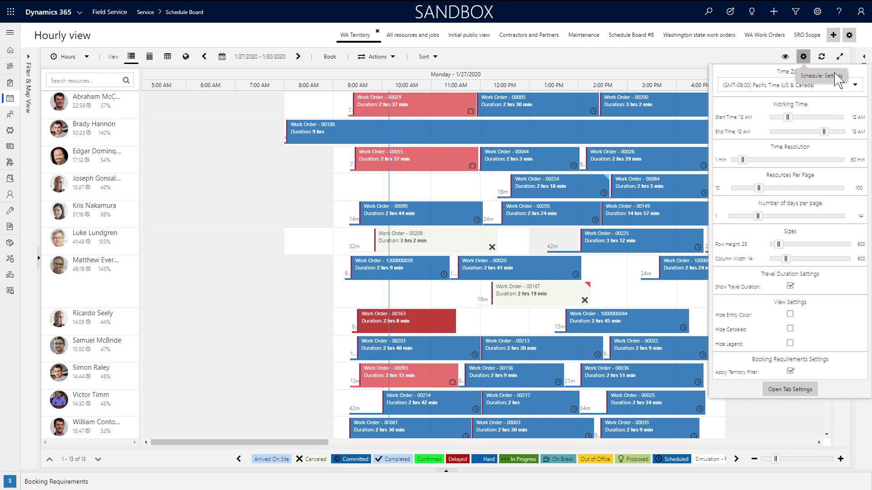
left_click(854, 87)
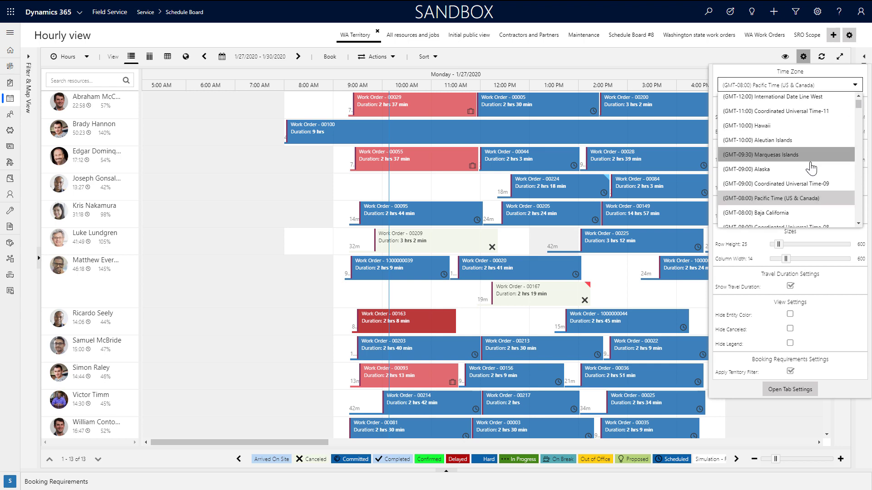
scroll(810, 170, "down", 1)
scroll(810, 170, "down", 1)
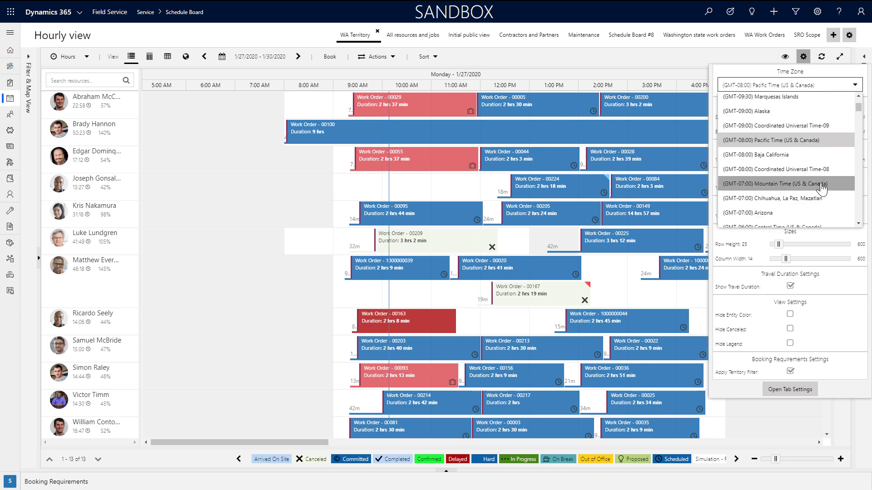
left_click(822, 186)
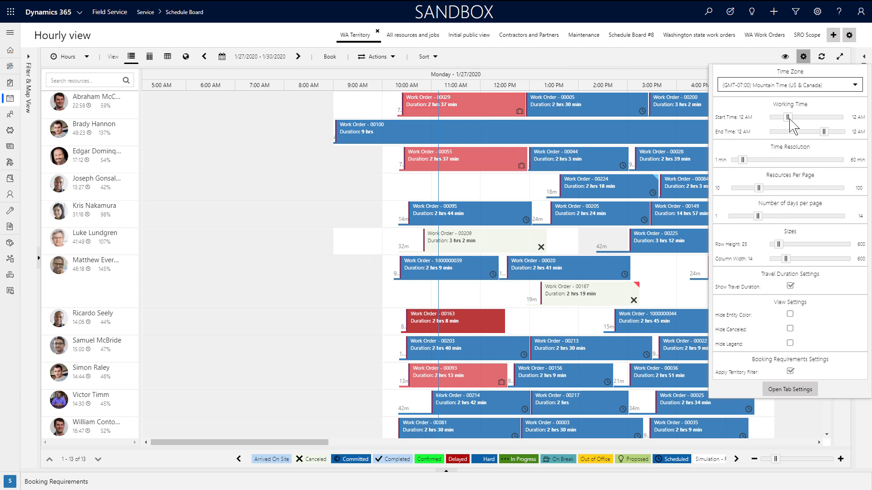
- Set working hours from 4 AM to 8 PM and expand the 69 unscheduled work orders
left_click_drag(790, 120, 830, 135)
mouse_move(823, 136)
left_click(691, 181)
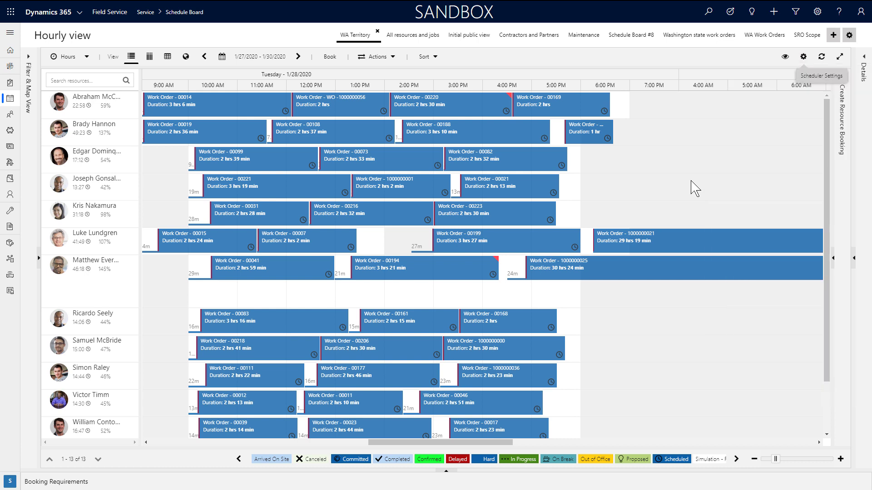
left_click_drag(438, 442, 475, 449)
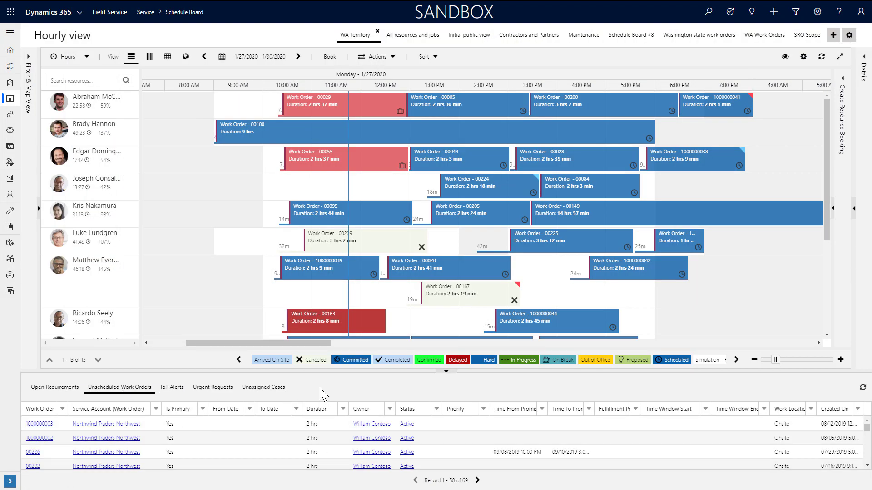
left_click(817, 12)
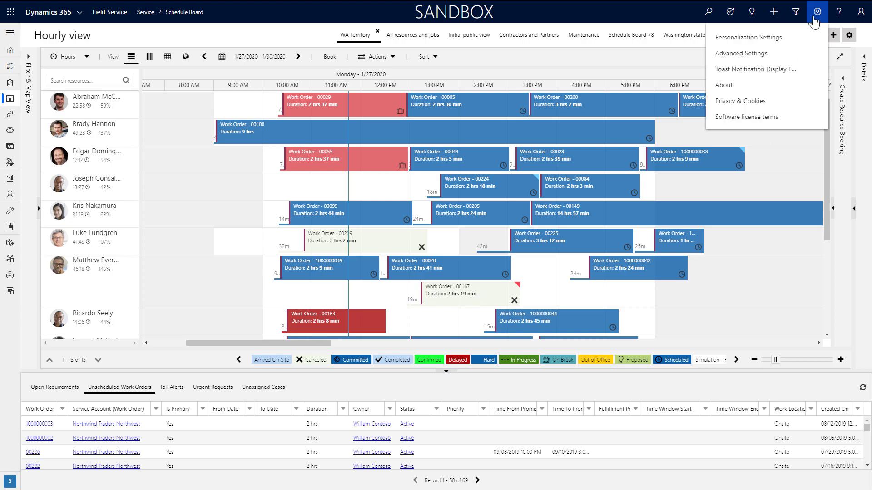
- Open the Unscheduled Work Order Requirements view, move Status before Owner, and open its filter criteria
left_click(801, 43)
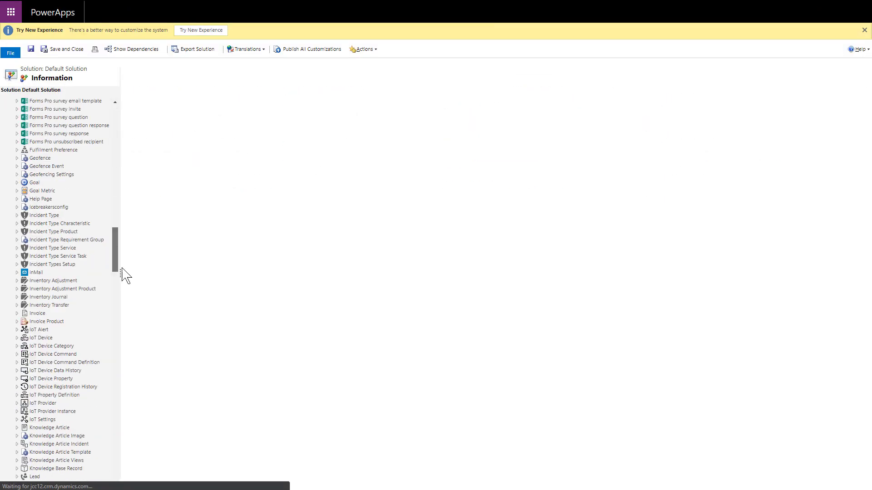
left_click_drag(122, 268, 121, 400)
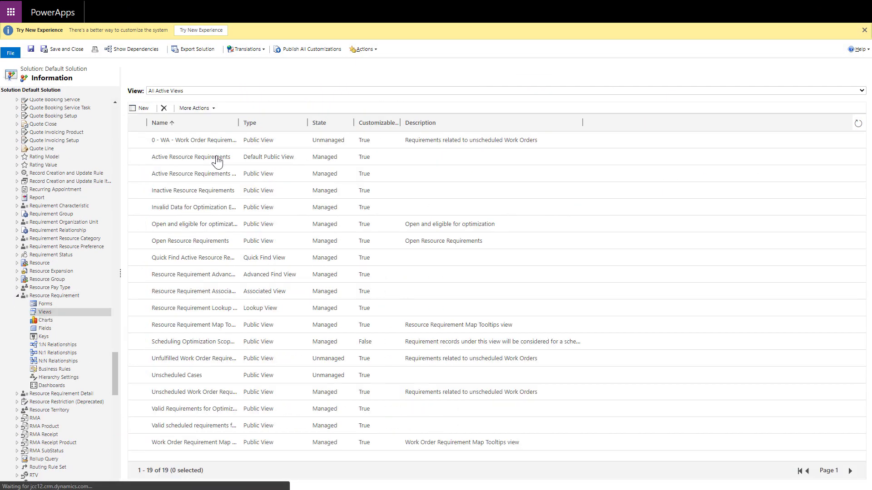
left_click_drag(239, 122, 297, 123)
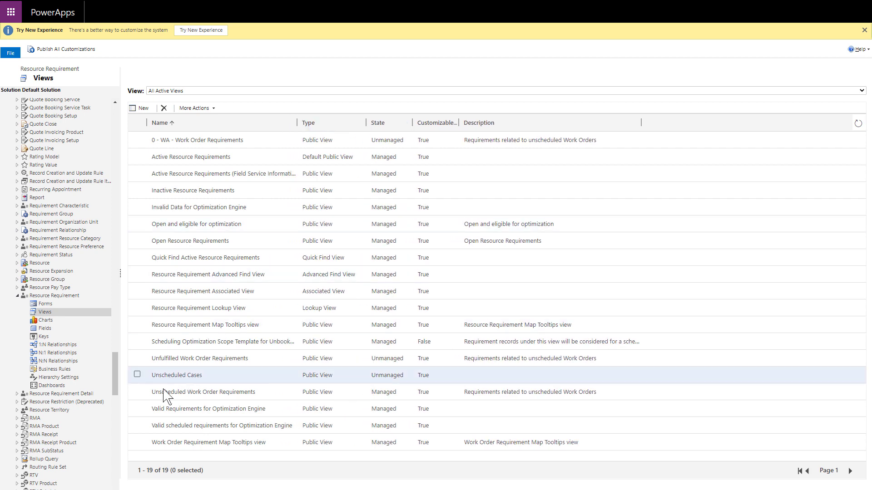
left_click(137, 392)
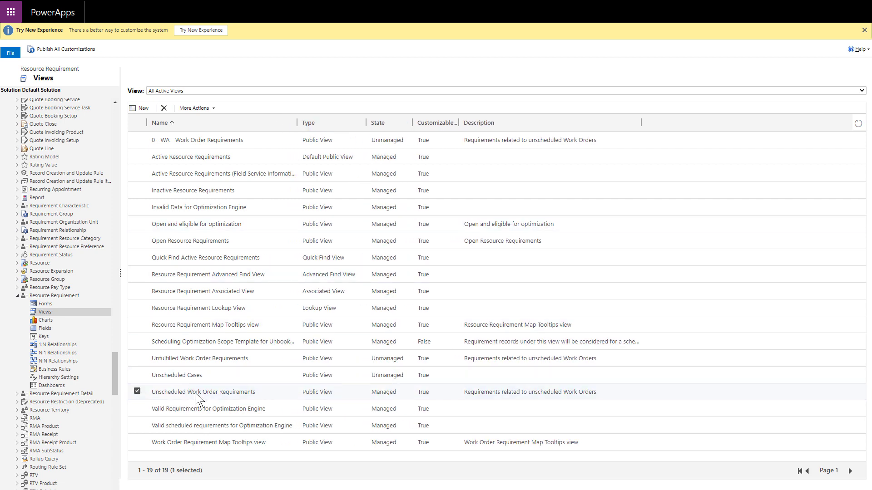
double_click(265, 393)
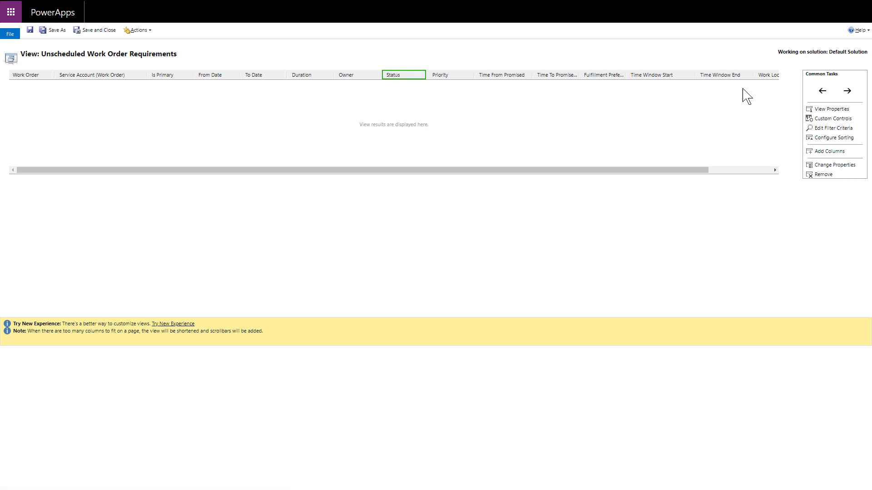
left_click(822, 91)
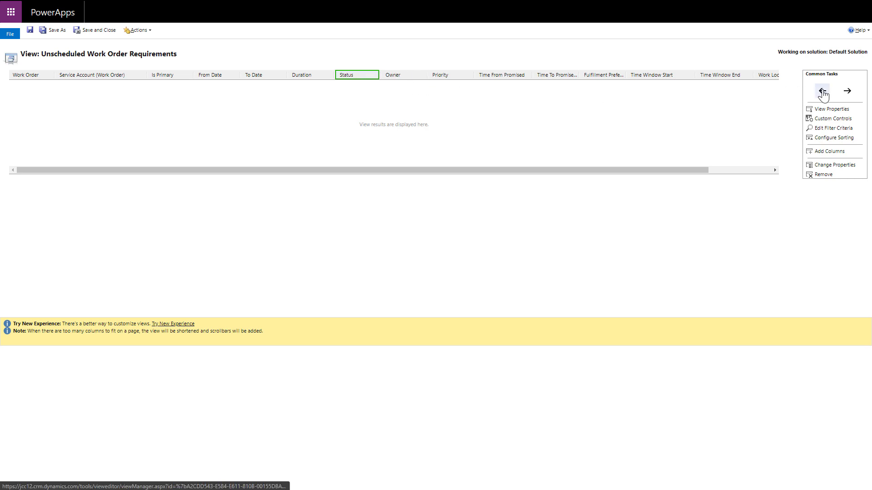
left_click(839, 129)
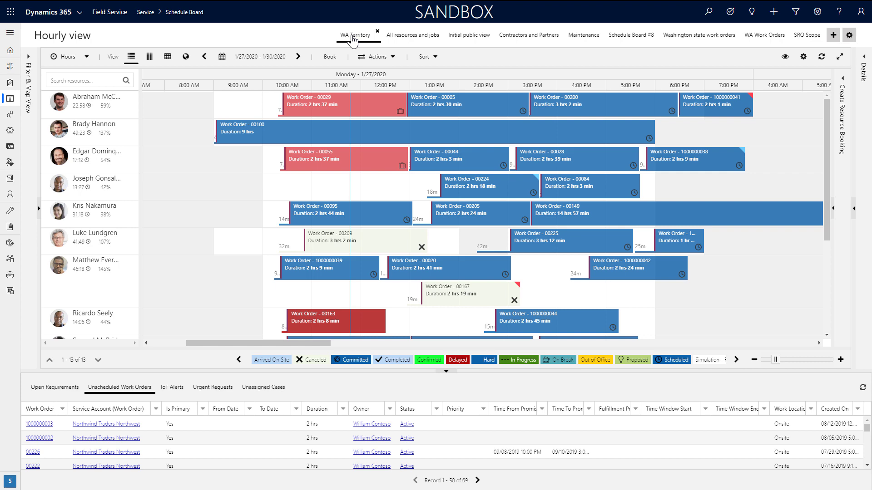
- Add an 'Unscheduled WOs' panel showing Unscheduled Work Order Requirements to WA Territory, above Unassigned Cases
double_click(354, 36)
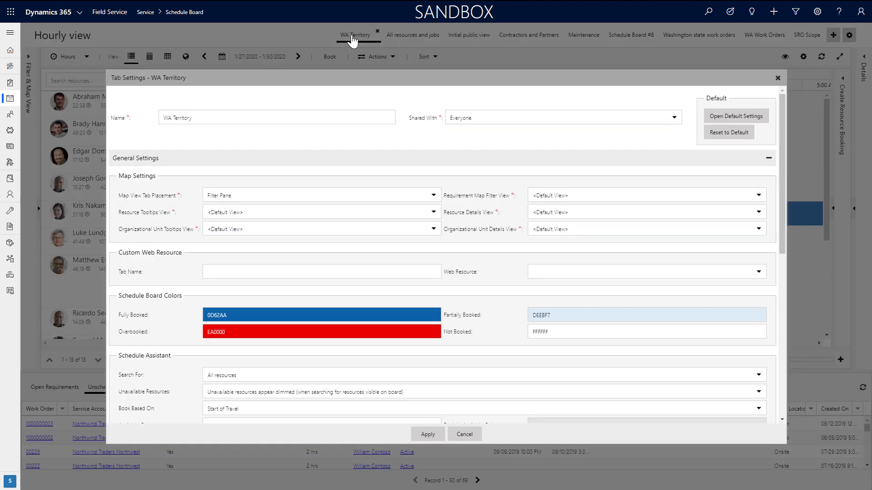
left_click(271, 158)
left_click(248, 196)
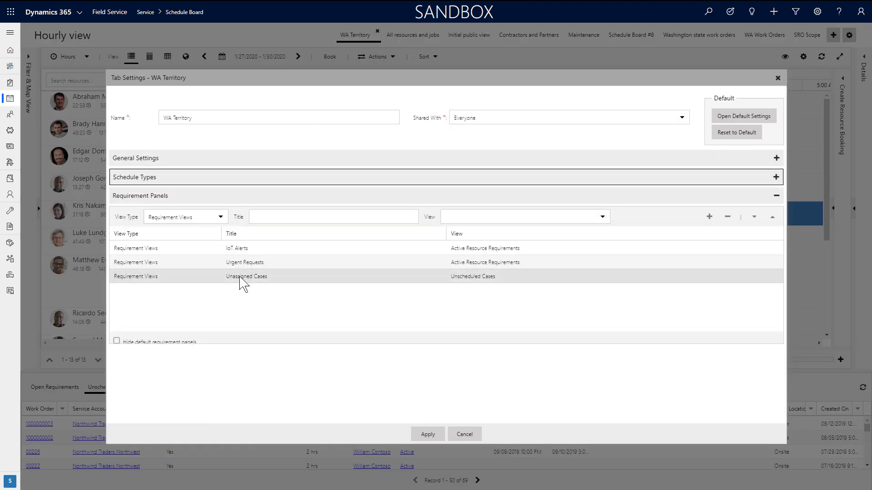
left_click(487, 216)
scroll(533, 298, "down", 3)
left_click(538, 309)
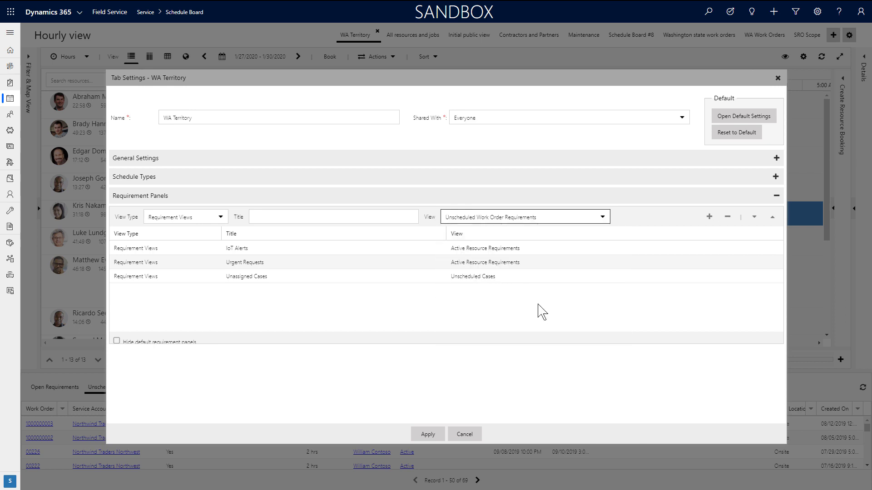
left_click(324, 218)
type("Unscheduled WOs")
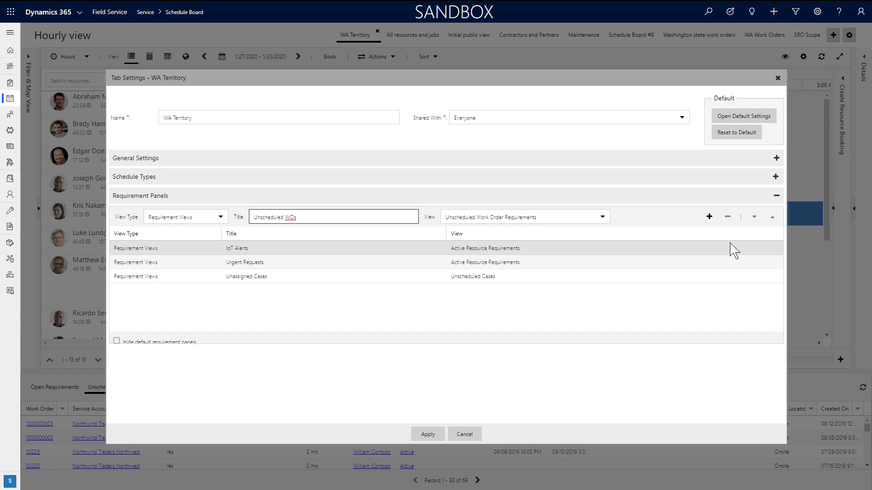
left_click(709, 216)
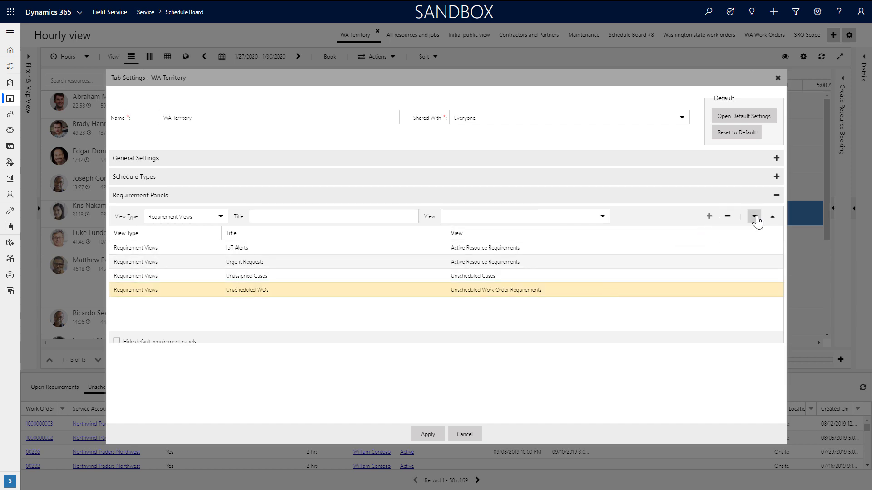
left_click(773, 216)
left_click(428, 435)
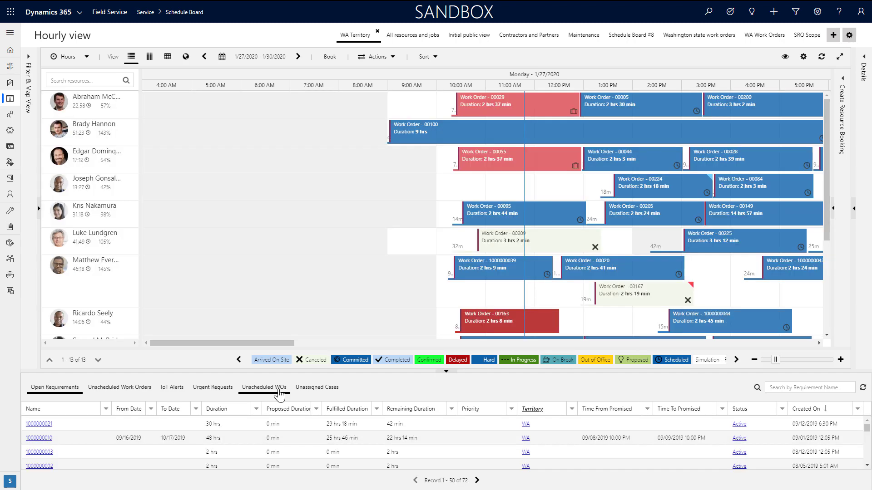
- Show the Unscheduled WOs requirement list and open the work order 00029 booking's details
left_click(279, 390)
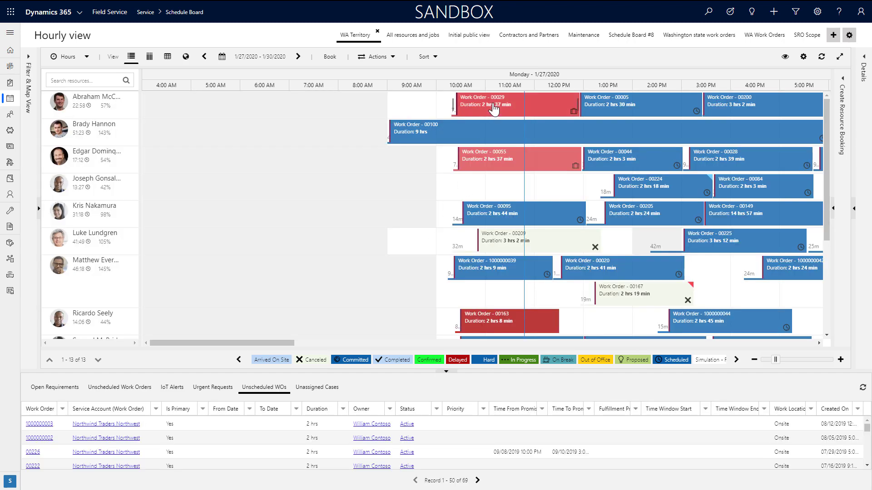
mouse_move(494, 109)
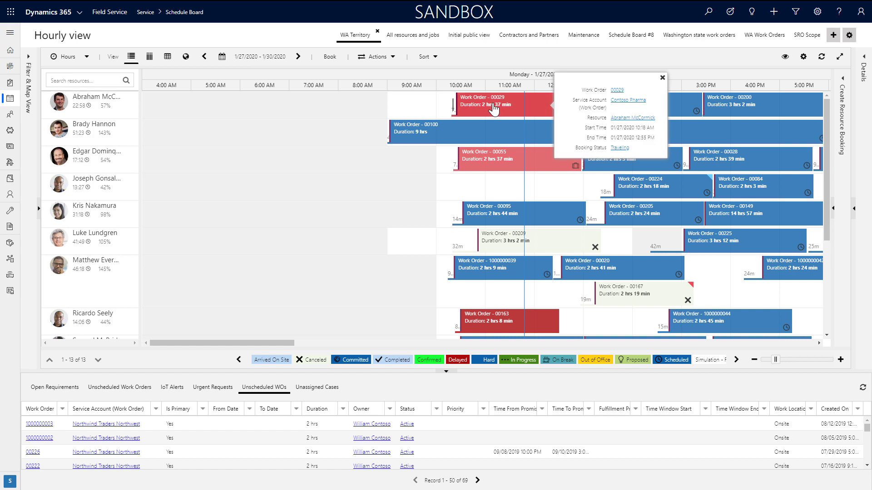
left_click(494, 109)
left_click(862, 56)
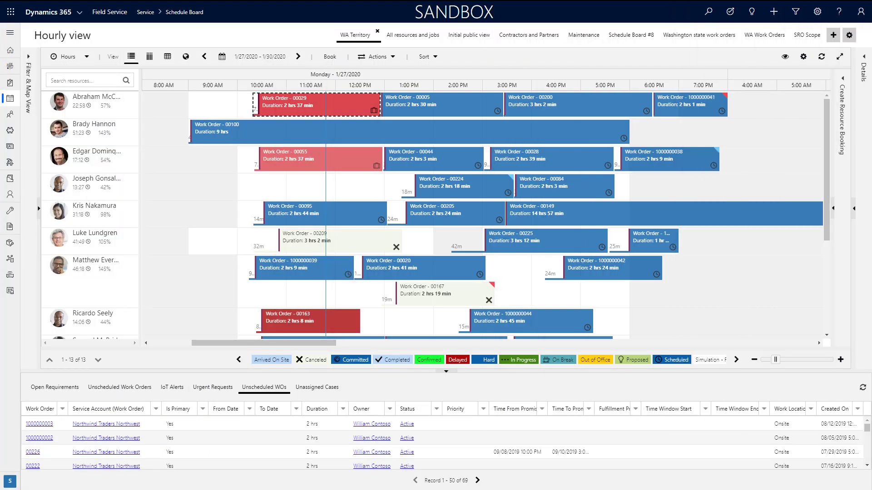
- Set WA Territory's Non-Working Hours Color to the dark red 300C0C and apply
double_click(361, 36)
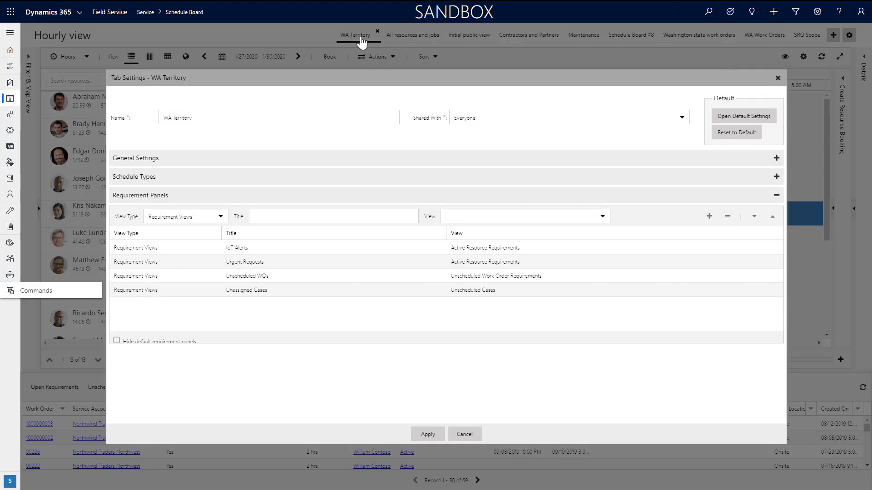
left_click(205, 163)
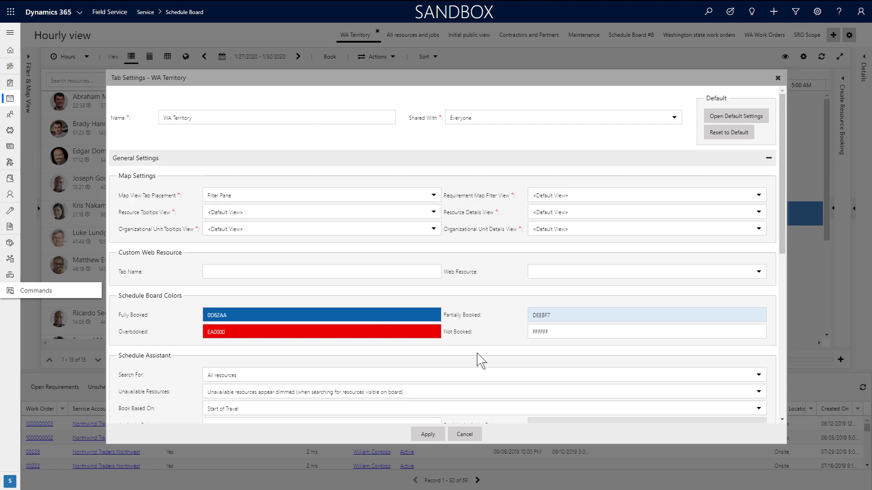
scroll(480, 361, "down", 2)
scroll(492, 344, "down", 4)
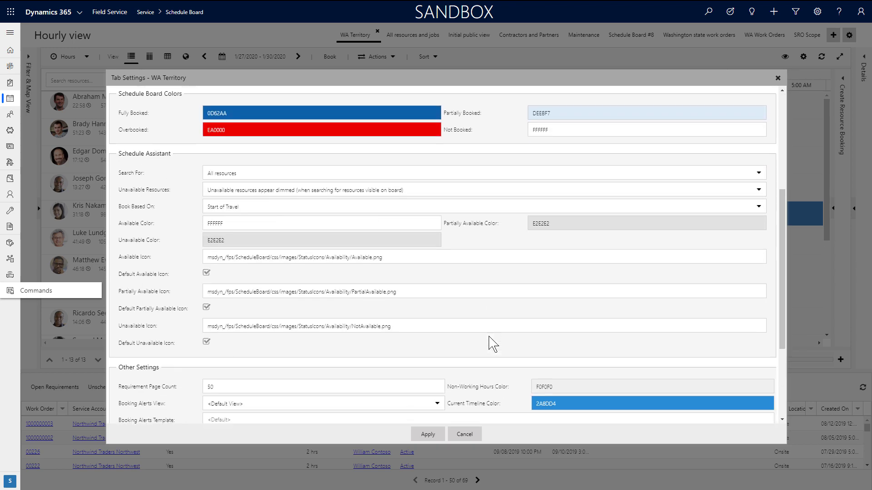
left_click(568, 286)
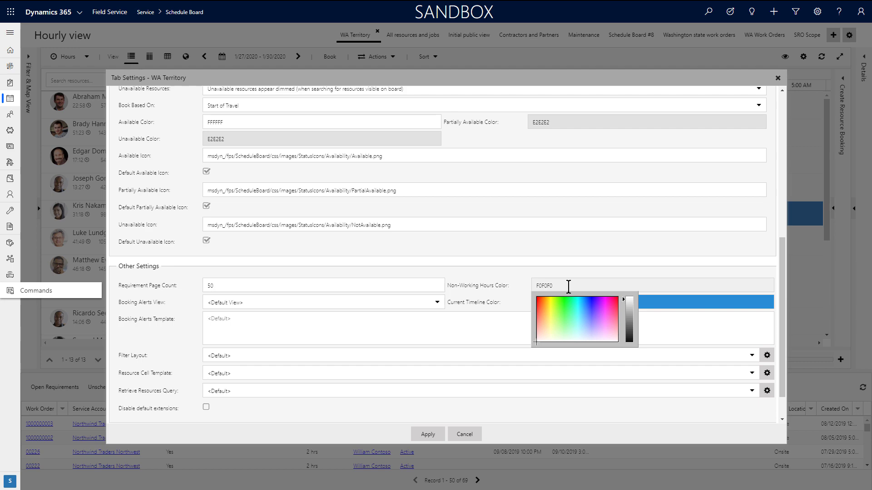
left_click(618, 307)
left_click_drag(630, 300, 629, 346)
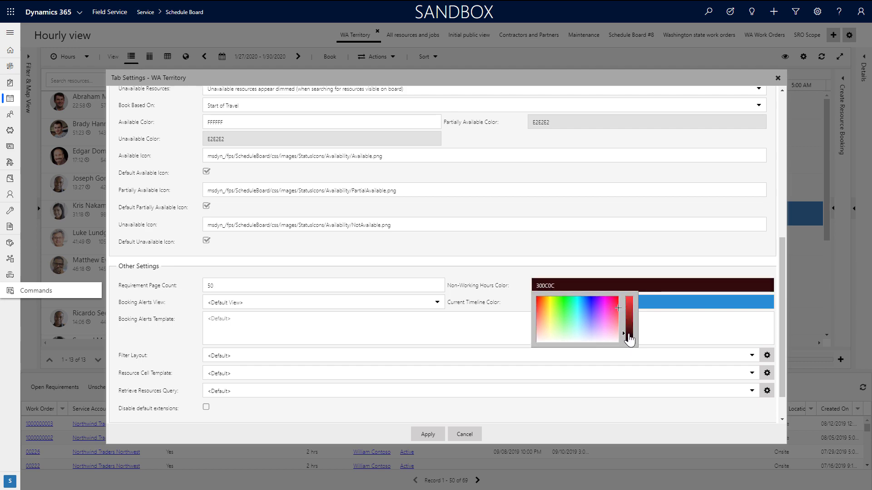
left_click(427, 434)
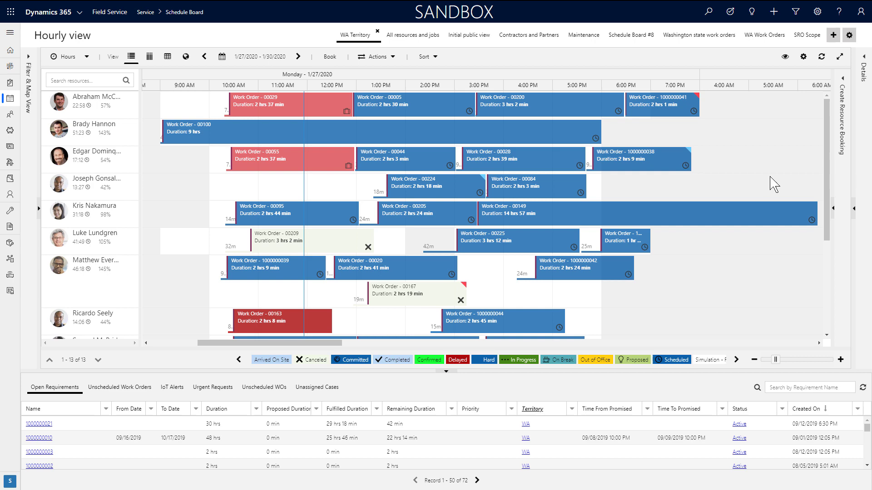
- Create a new board tab named 'Redmond team' shared with Everyone
left_click(833, 37)
left_click_drag(253, 119, 129, 133)
type("Redmond team")
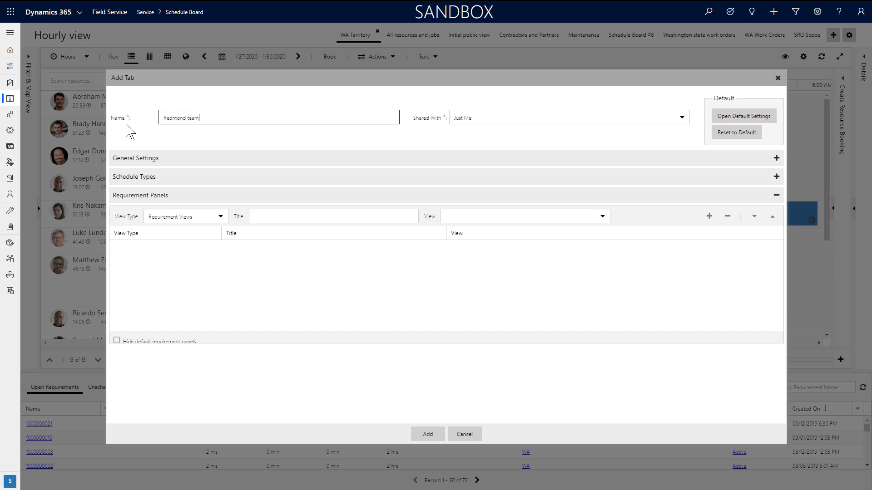
left_click(681, 118)
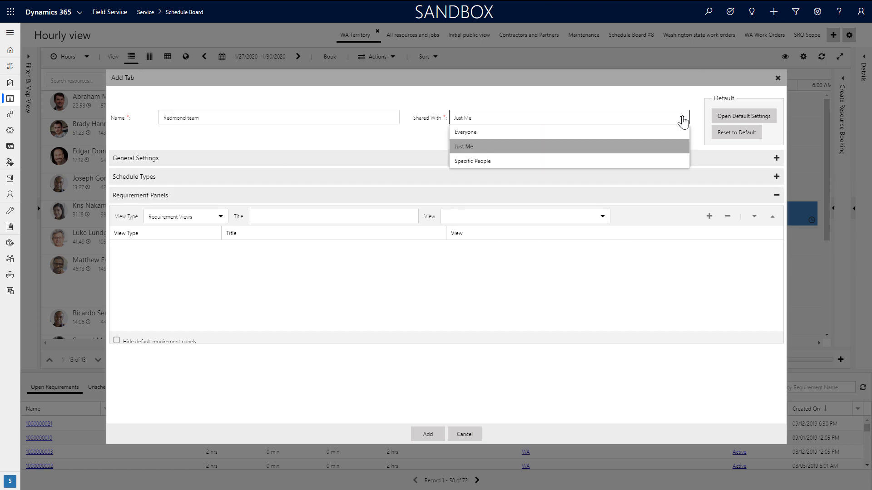
left_click(653, 132)
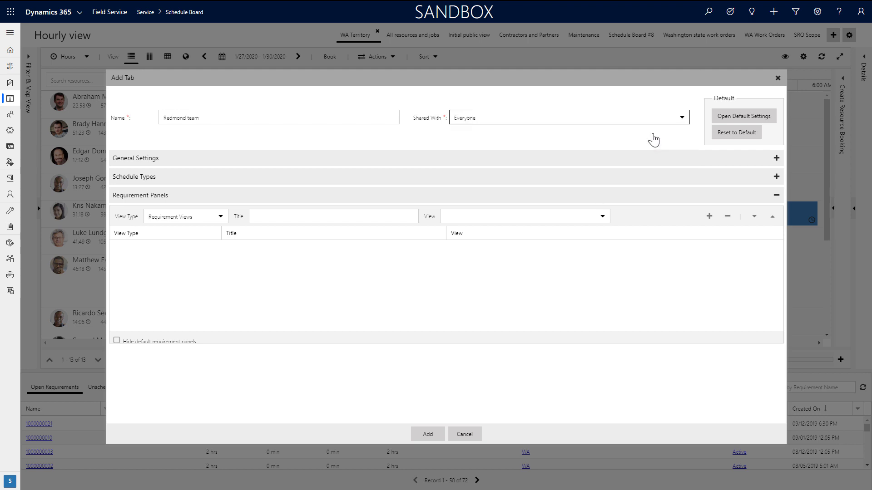
- Hide the default panels, add an 'All jobs' panel of Active Resource Requirements, and create the tab
left_click(602, 216)
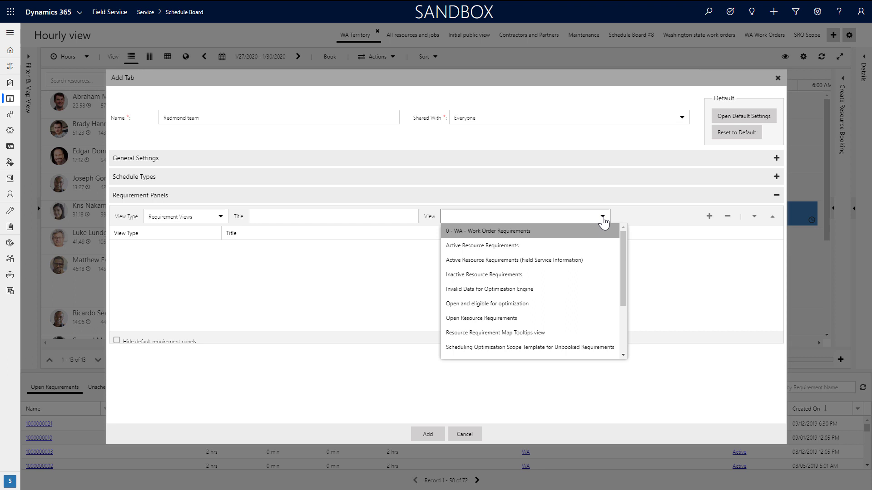
left_click(547, 246)
left_click(117, 341)
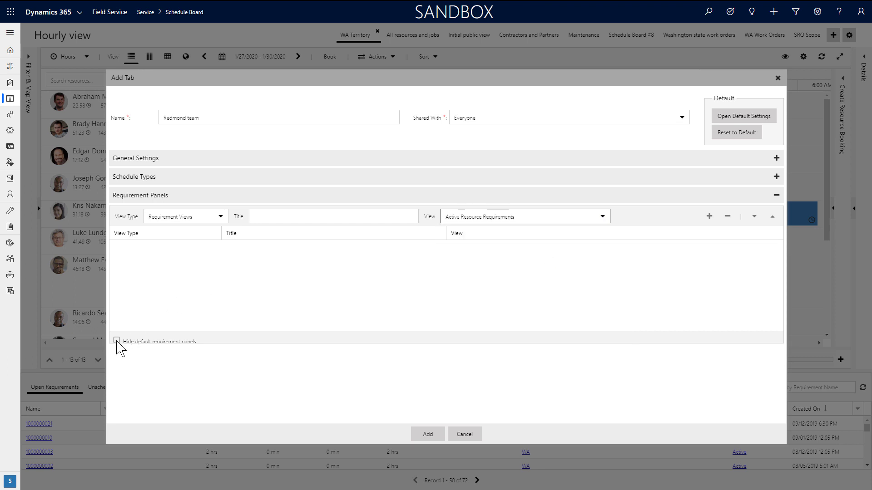
left_click(276, 217)
type("All jobs")
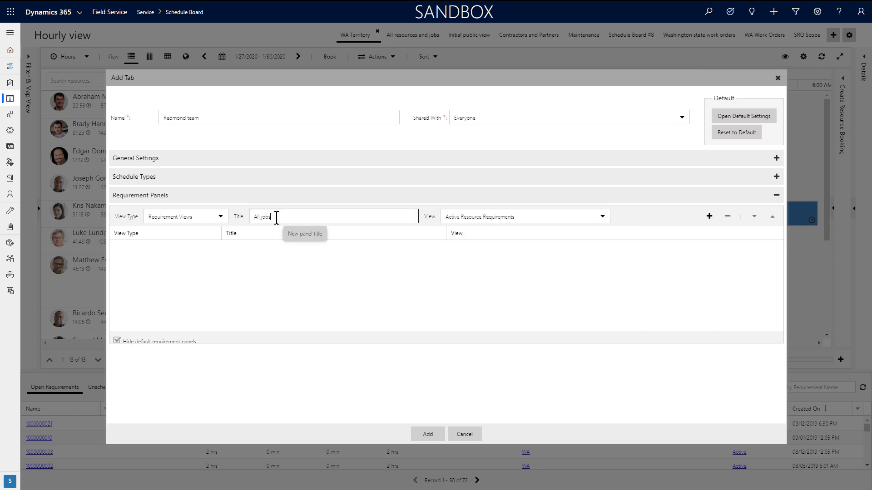
left_click(709, 216)
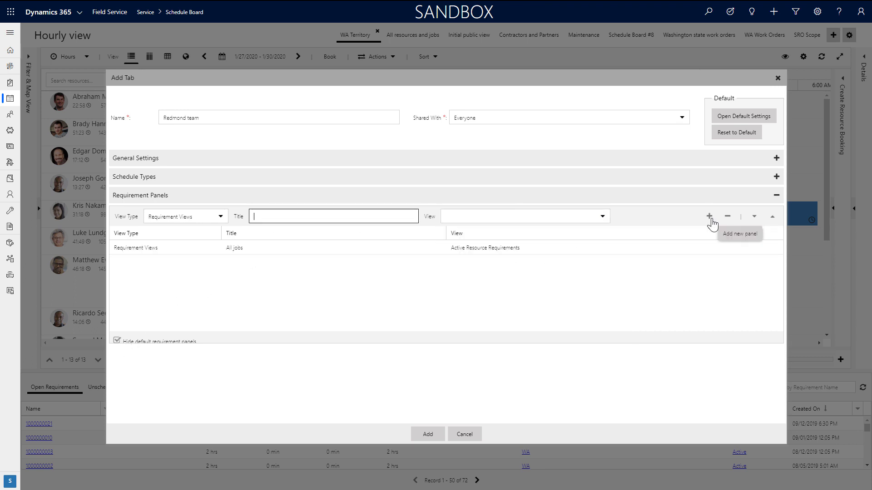
left_click(428, 434)
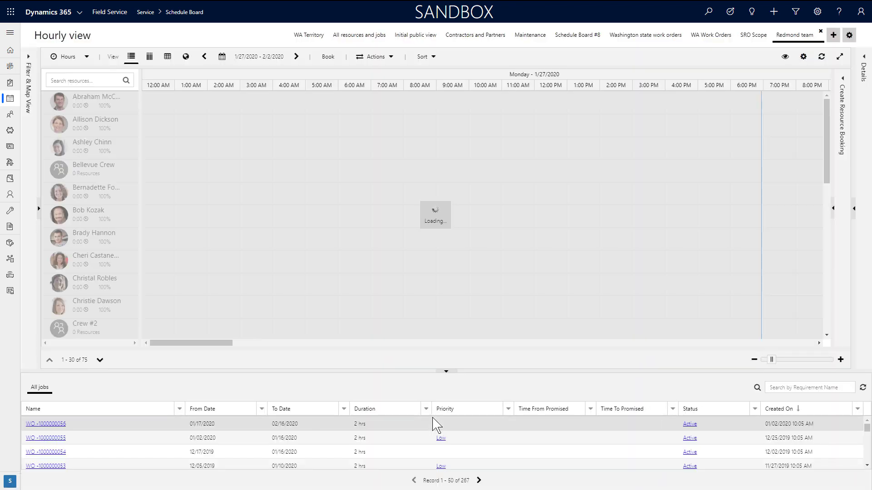
left_click(28, 57)
- Filter the Redmond team board to the Redmond organizational unit and collapse the filter pane
left_click(62, 228)
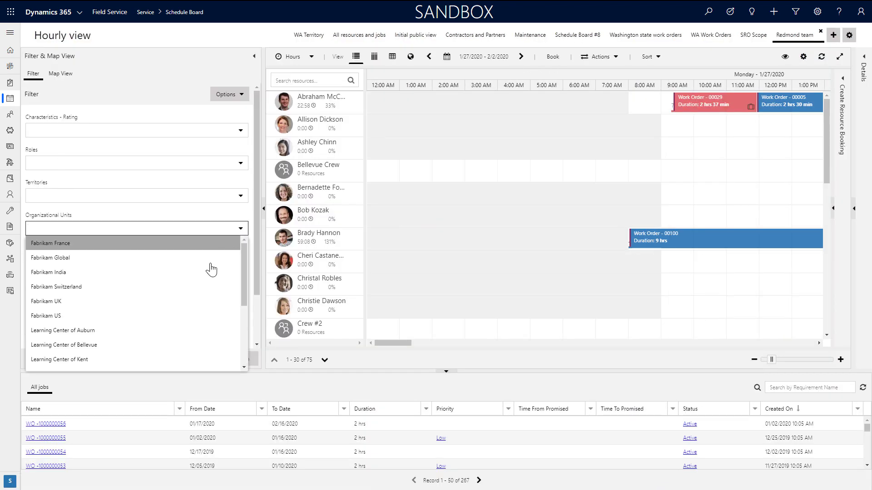
scroll(211, 270, "down", 3)
left_click(171, 353)
left_click(234, 360)
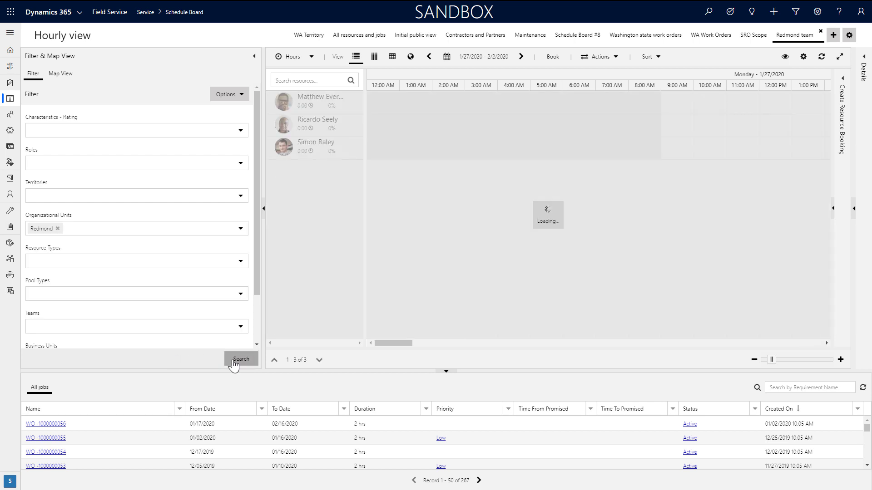
left_click_drag(390, 343, 415, 344)
left_click(230, 94)
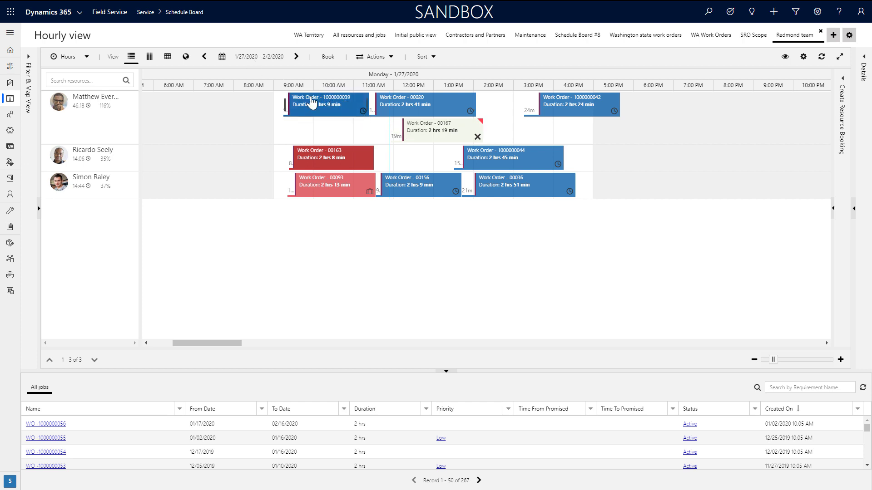
mouse_move(333, 117)
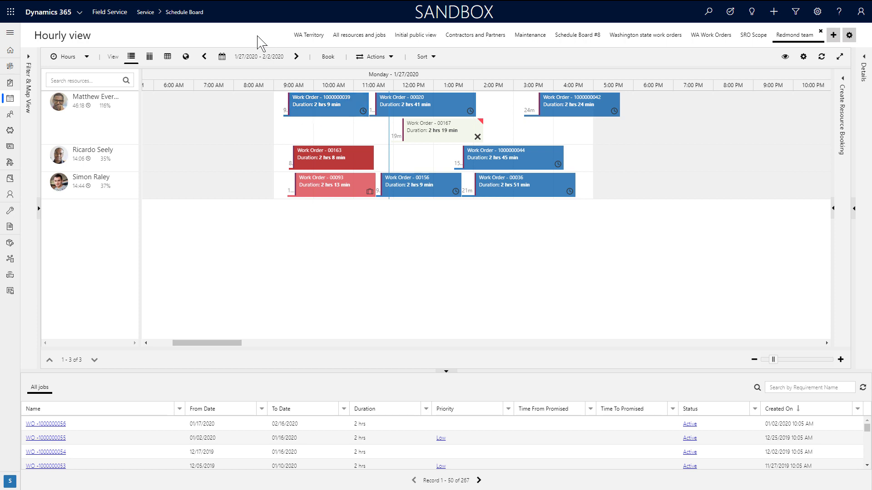
- Copy the sample work order booking template HTML from the Docs 'Edit booking template' article
key("ctrl+Tab")
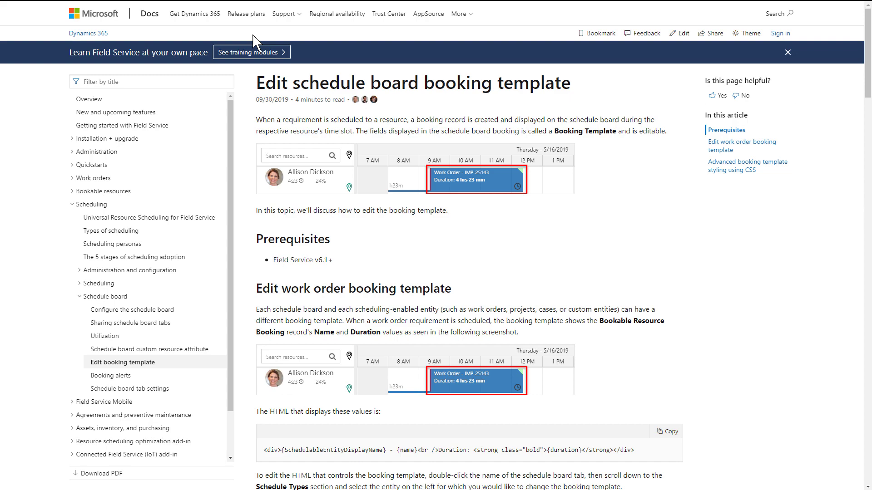
scroll(463, 225, "down", 9)
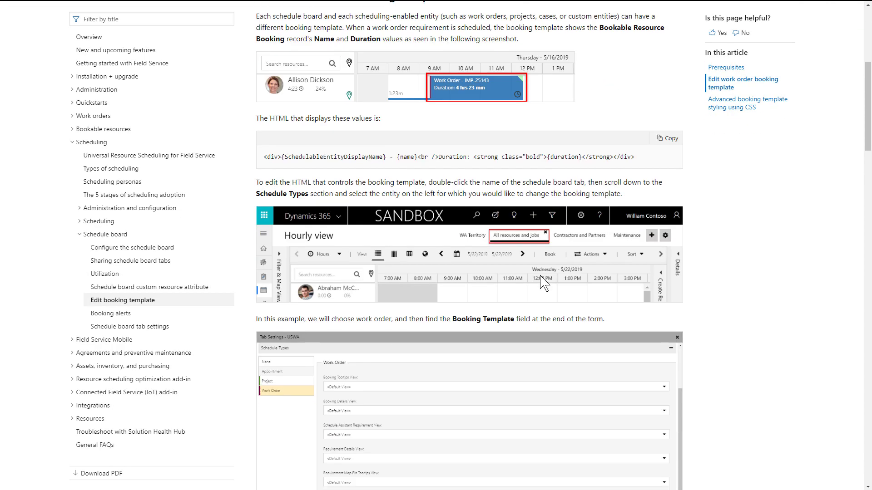
scroll(650, 275, "down", 6)
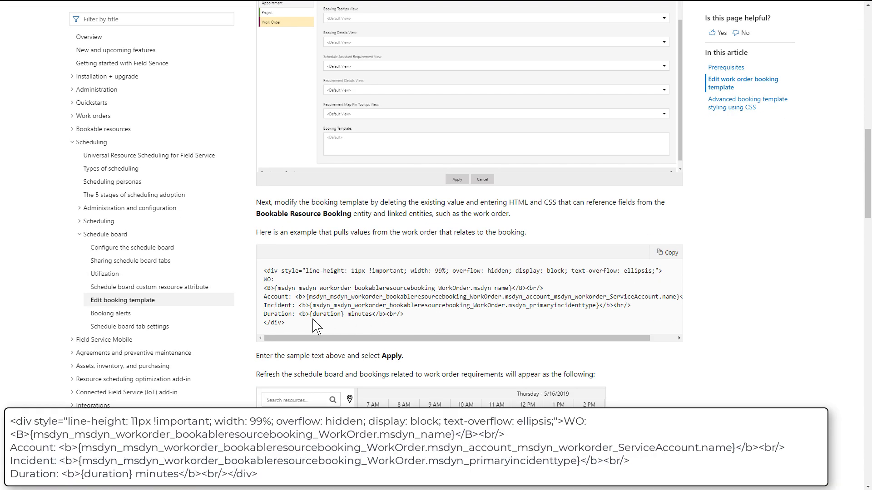
left_click_drag(282, 324, 263, 271)
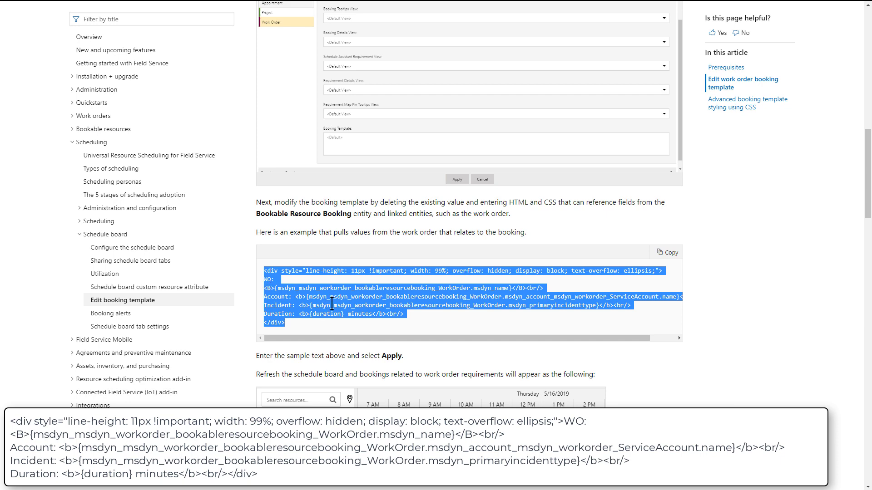
key("alt+Tab")
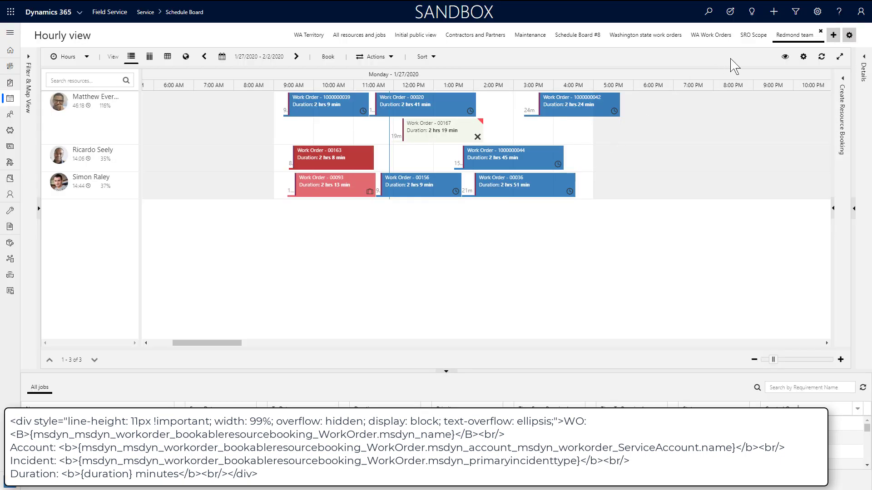
- Paste the copied HTML into the Redmond team tab's Work Order booking template
double_click(789, 40)
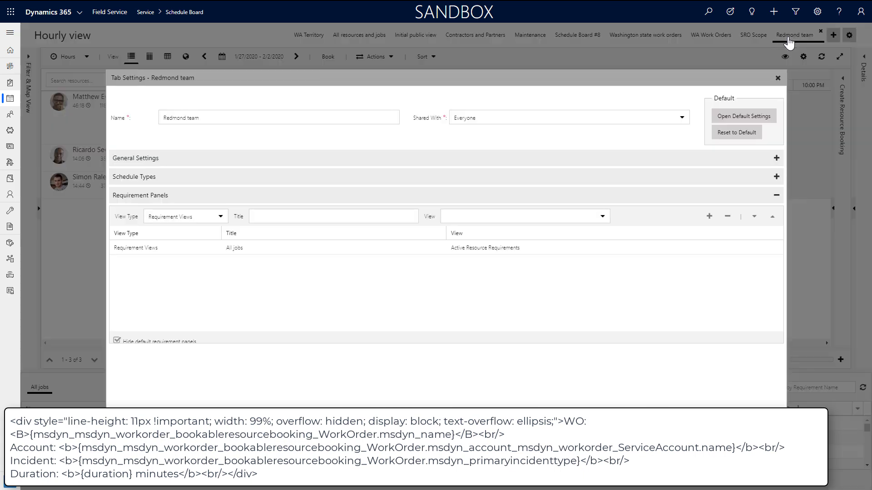
left_click(160, 178)
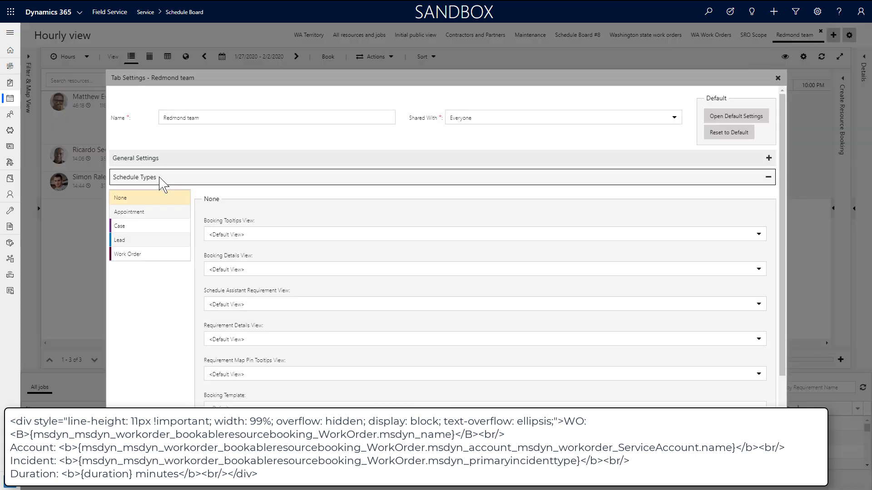
left_click(143, 257)
scroll(150, 291, "down", 1)
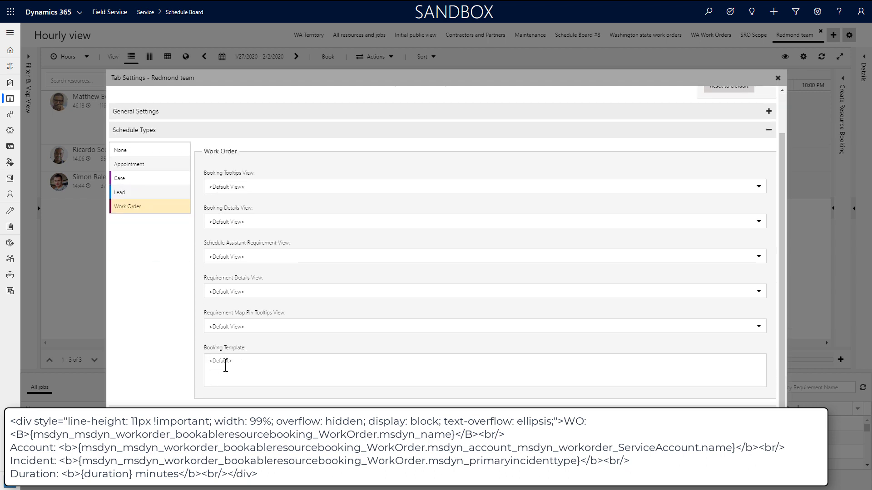
left_click(226, 366)
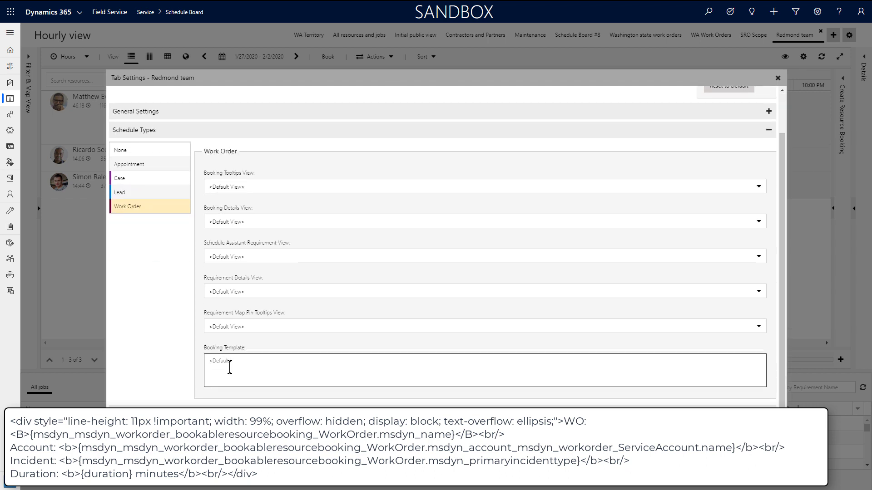
type("<div style=\"line-height: 11px !important; width: 99%; overflow: hidden; display: block; text-overflow: ellipsis;\">WO: <B>{msdyn_msdyn_workorder_bookableresourcebooking_WorkOrder.msdyn_name}</B><br/> Account: <b>{msdyn_msdyn_workorder_bookableresourcebooking_WorkOrder.msdyn_account_msdyn_workorder_ServiceAccount.name}</b><br/> Incident: <b>{msdyn_msdyn_workorder_bookableresourcebooking_WorkOrder.msdyn_primaryincidenttype}</b><br/> Duration: <b>{duration} minutes</b><br/> </div>")
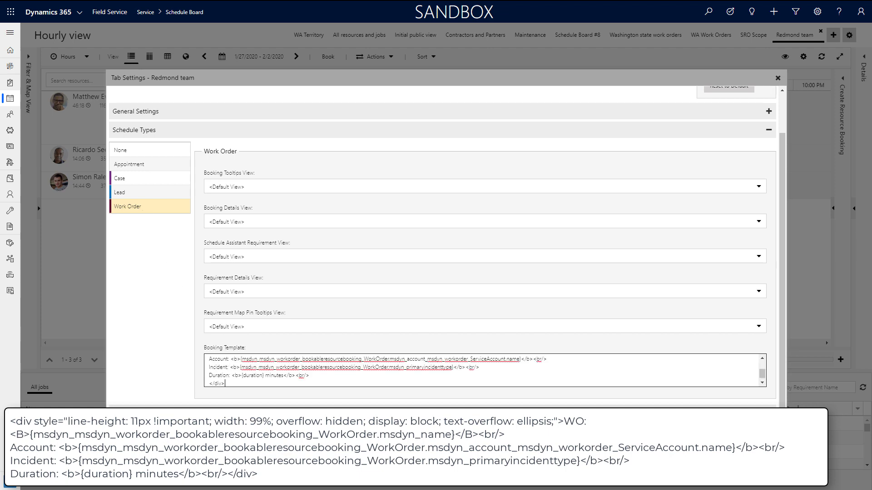
- Apply the Redmond team settings, then enlarge the board's row height and hour column width
left_click(420, 444)
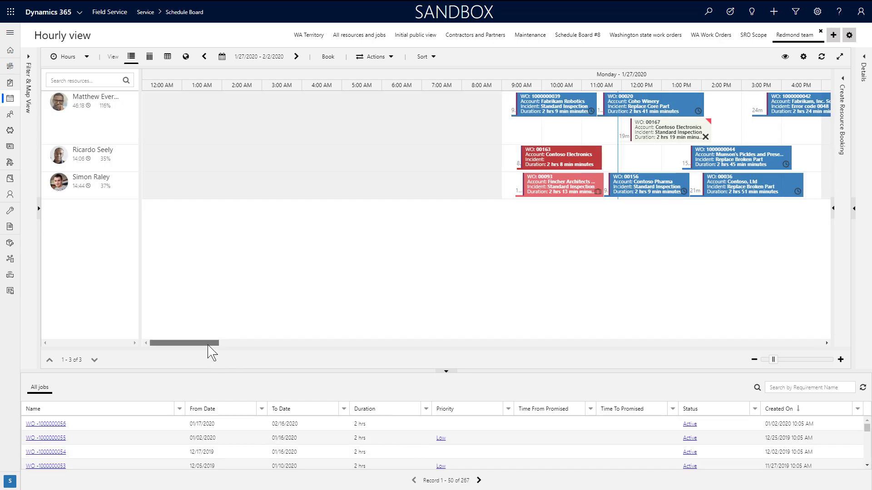
left_click_drag(210, 345, 241, 346)
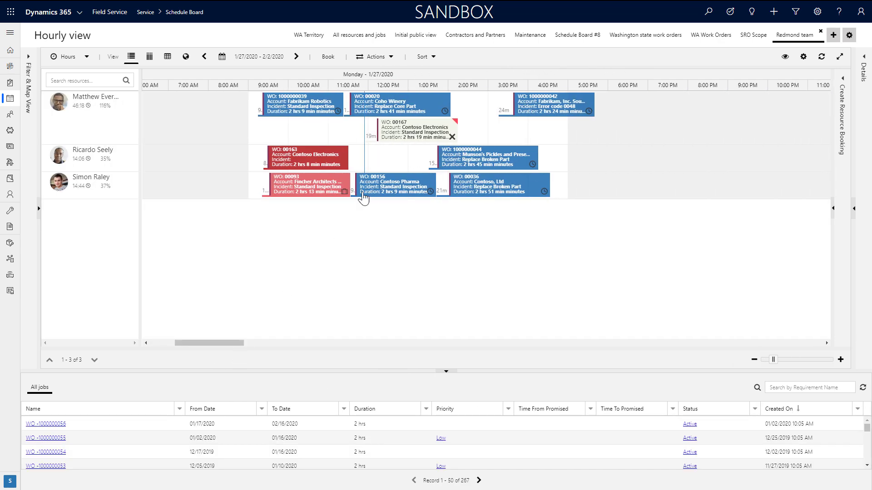
left_click(801, 59)
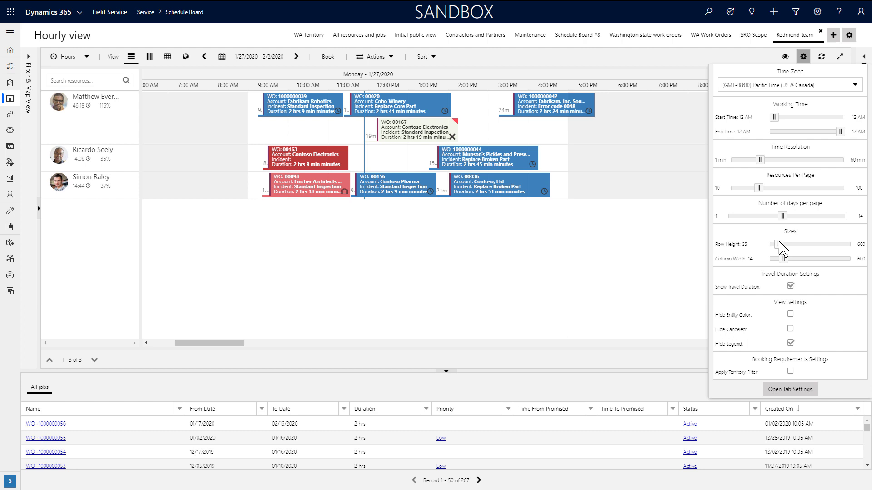
mouse_move(781, 248)
left_click_drag(781, 248, 786, 258)
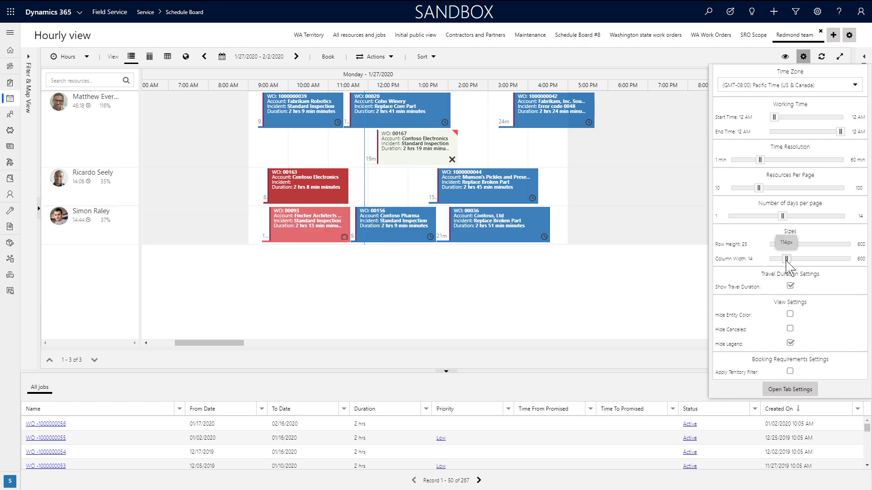
left_click(601, 310)
left_click_drag(216, 344, 230, 344)
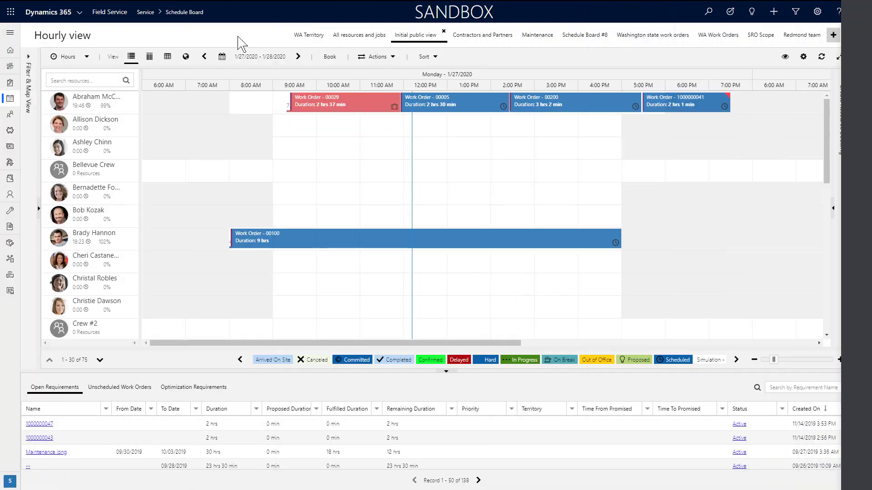
- Open Initial public view's Retrieve Resources Query and delete its Territory filter block
left_click(30, 58)
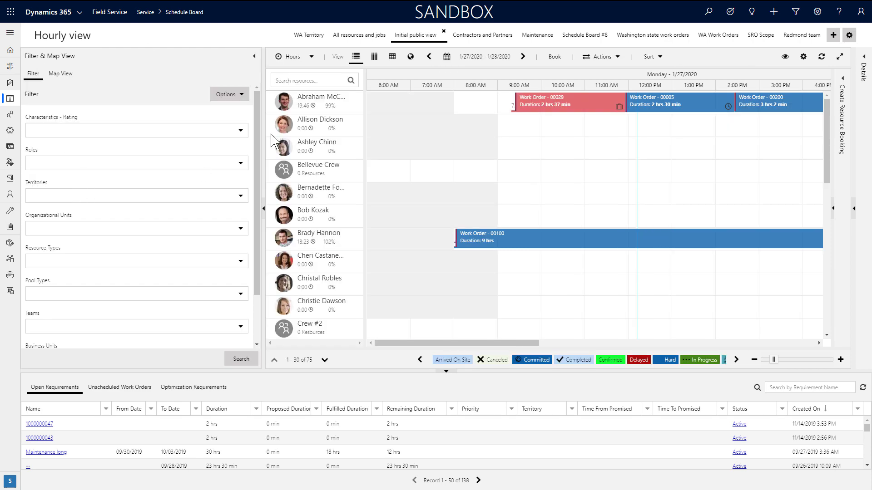
double_click(417, 38)
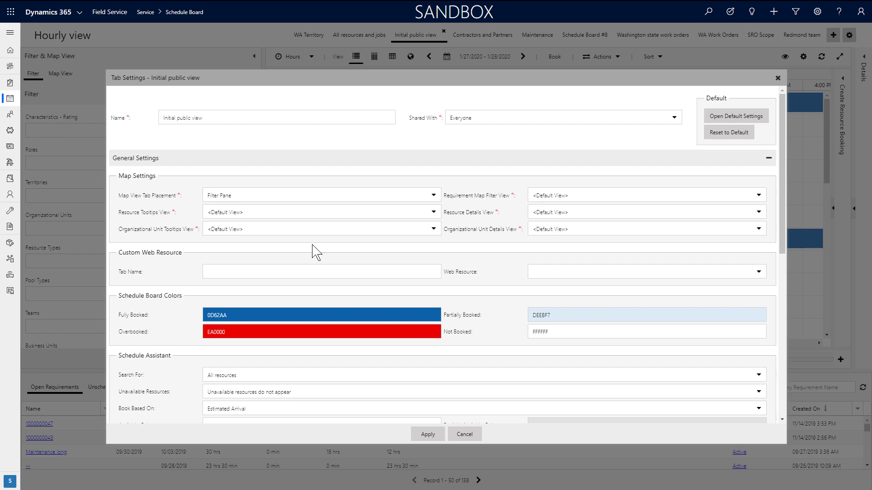
scroll(318, 246, "down", 10)
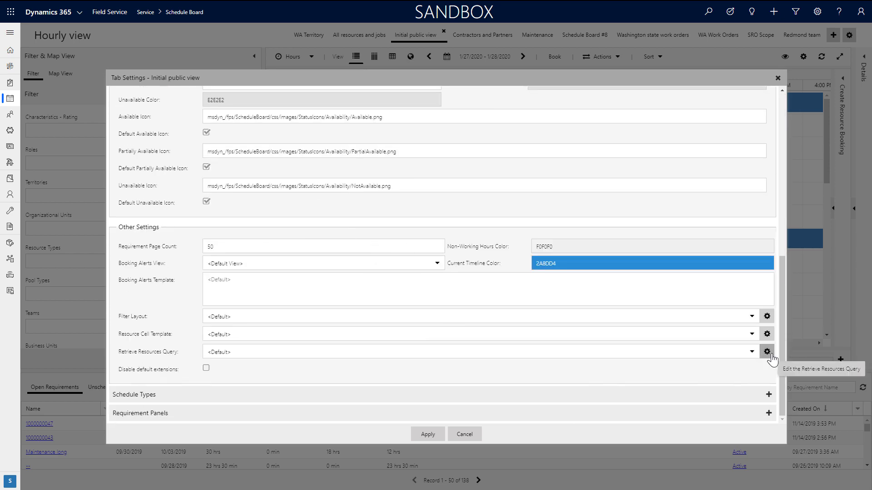
left_click(767, 352)
scroll(468, 286, "down", 5)
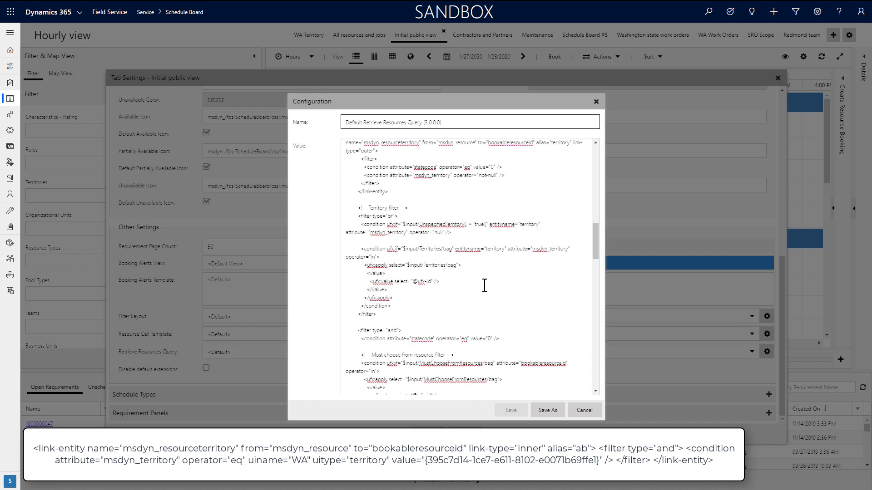
left_click_drag(389, 349, 354, 250)
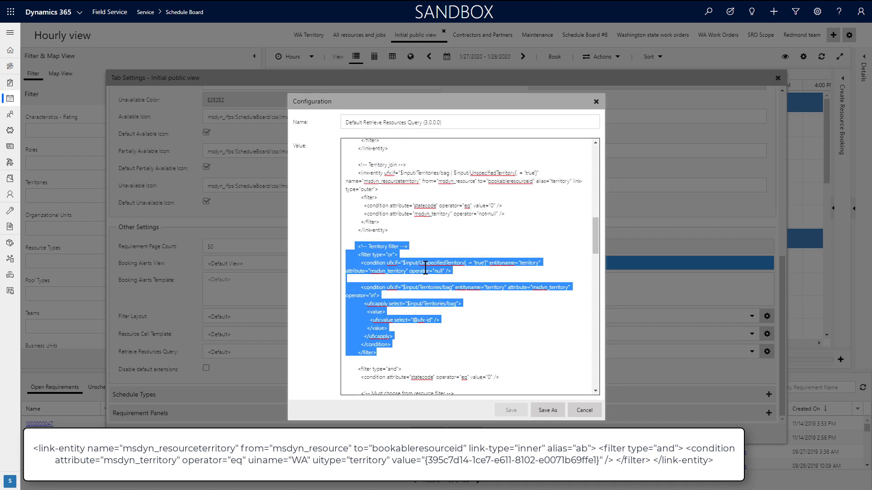
key("Delete")
- Replace the Territory join with the WA link-entity and save as 'WA territory retrieve resources query'
left_click_drag(388, 230, 357, 174)
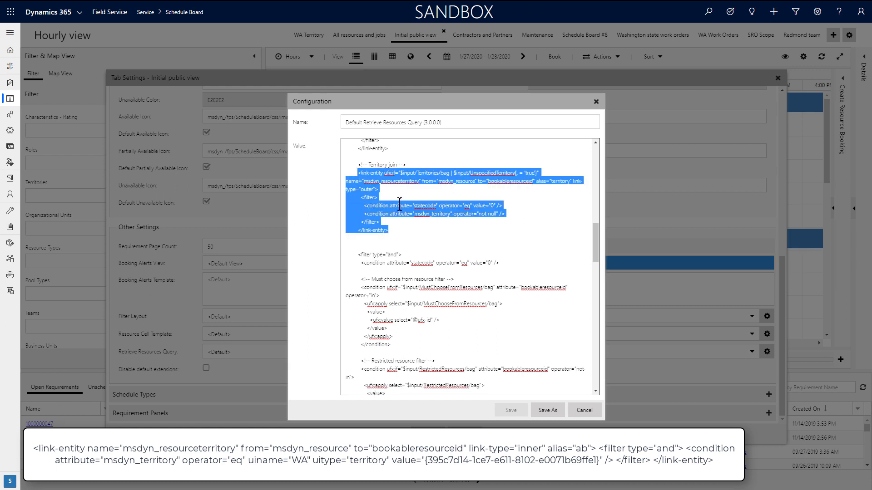
type("<link-entity name=\"msdyn_resourceterritory\" from=\"msdyn_resource\" to=\"bookableresourceid\" link-type=\"inner\" alias=\"ab\"> <filter type=\"and\"> <condition attribute=\"msdyn_territory\" operator=\"eq\" uiname=\"WA\" uitype=\"territory\" value=\"{395c7d14-1ce7-e611-8102-e0071b69ffe1}\" /> </filter> </link-entity>")
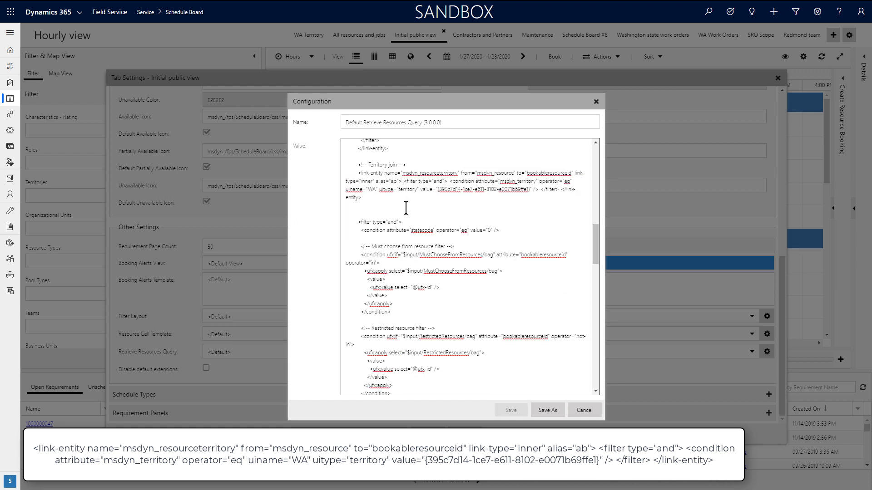
double_click(370, 189)
left_click_drag(440, 190, 527, 192)
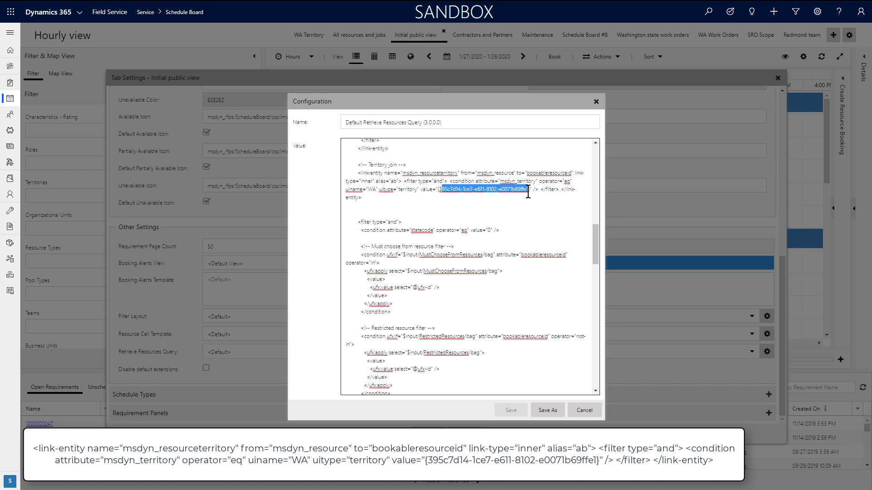
left_click(547, 410)
left_click(422, 241)
type("WA")
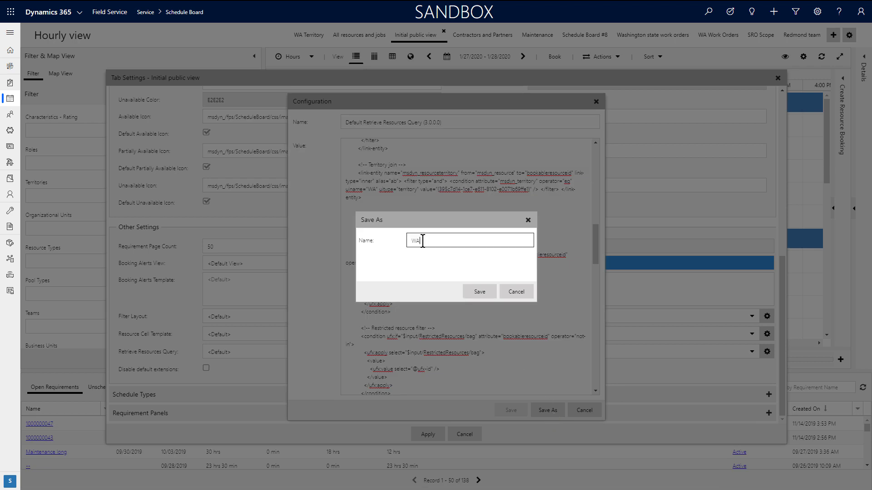
type(" territory retrieve resources query")
left_click(481, 291)
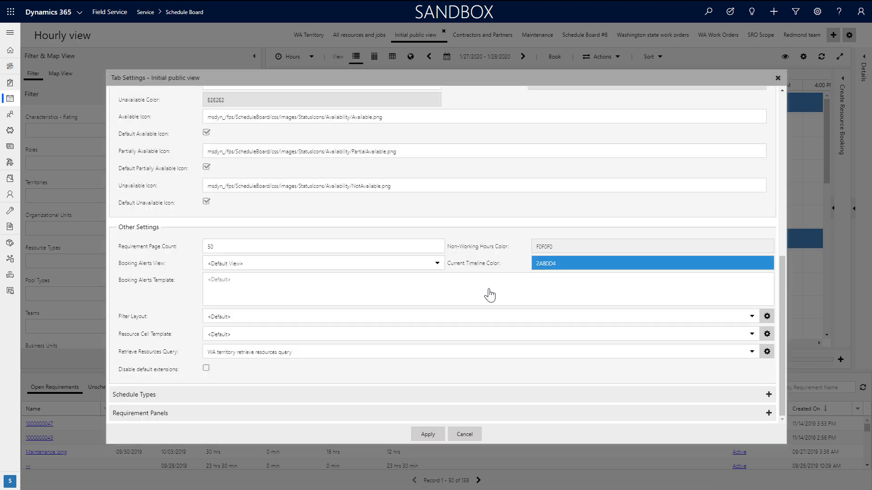
- Apply the Initial public view tab settings and scroll through the 13 WA territory resources
left_click(429, 437)
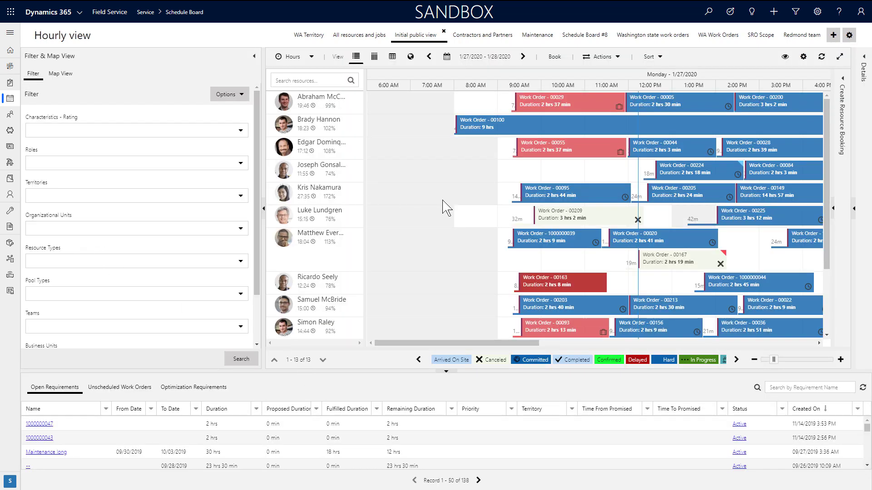
scroll(313, 245, "down", 2)
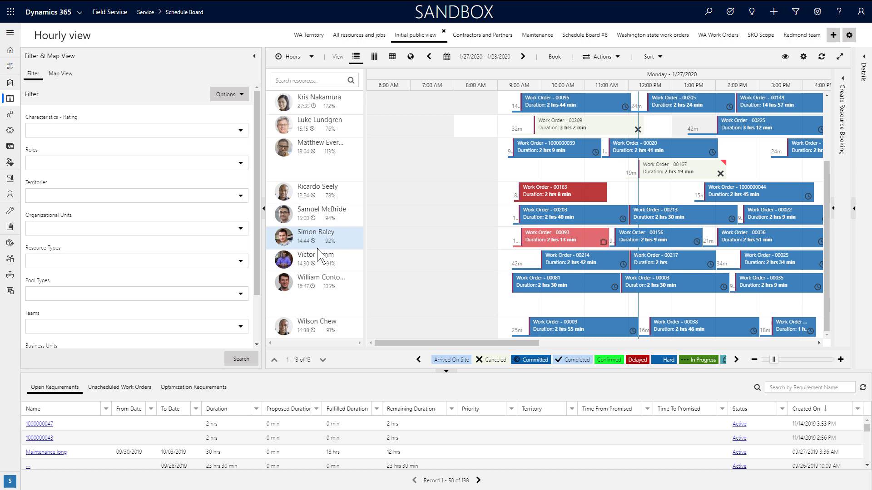
scroll(318, 259, "up", 2)
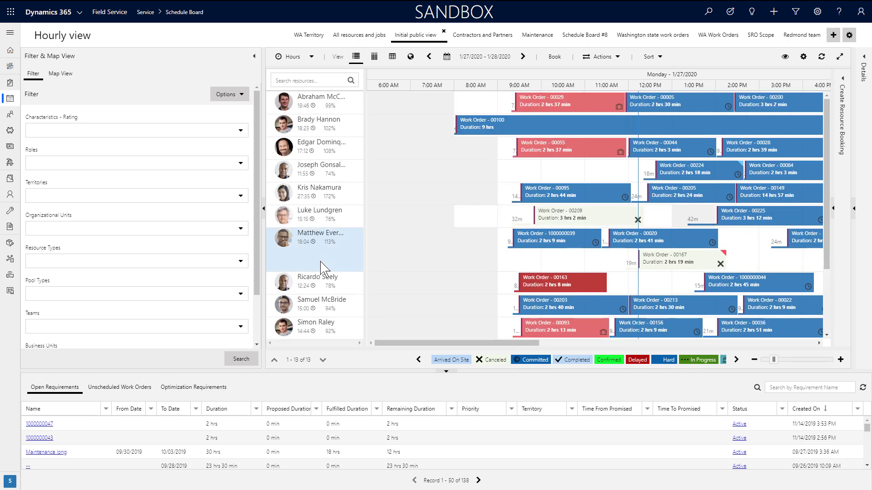